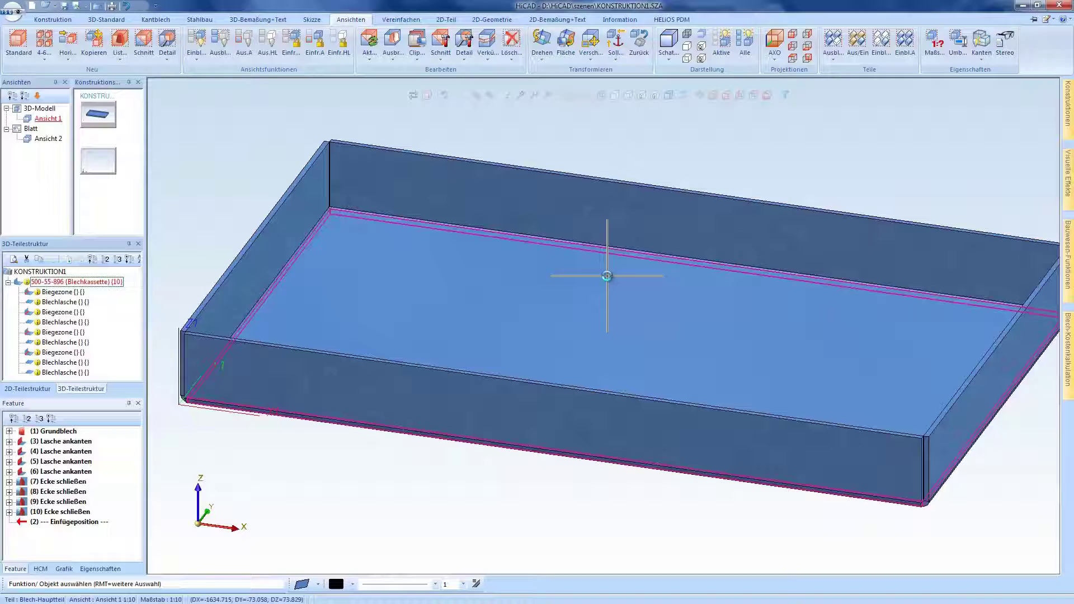
Zoom out and select a tray flange to show the Kantblech sheet-metal functions
scroll(549, 298, "down", 1)
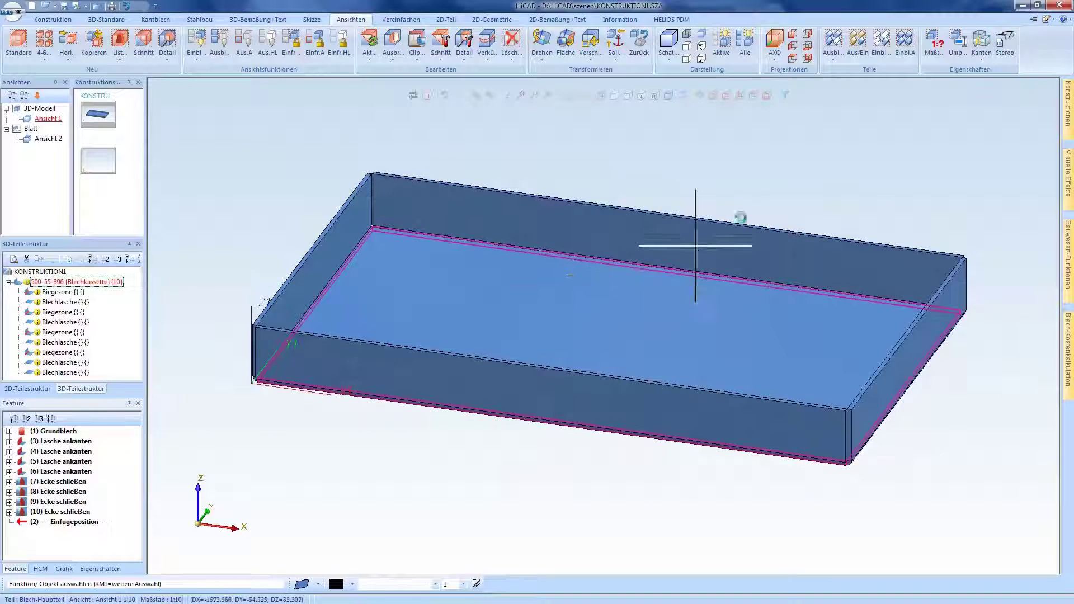
left_click(611, 258)
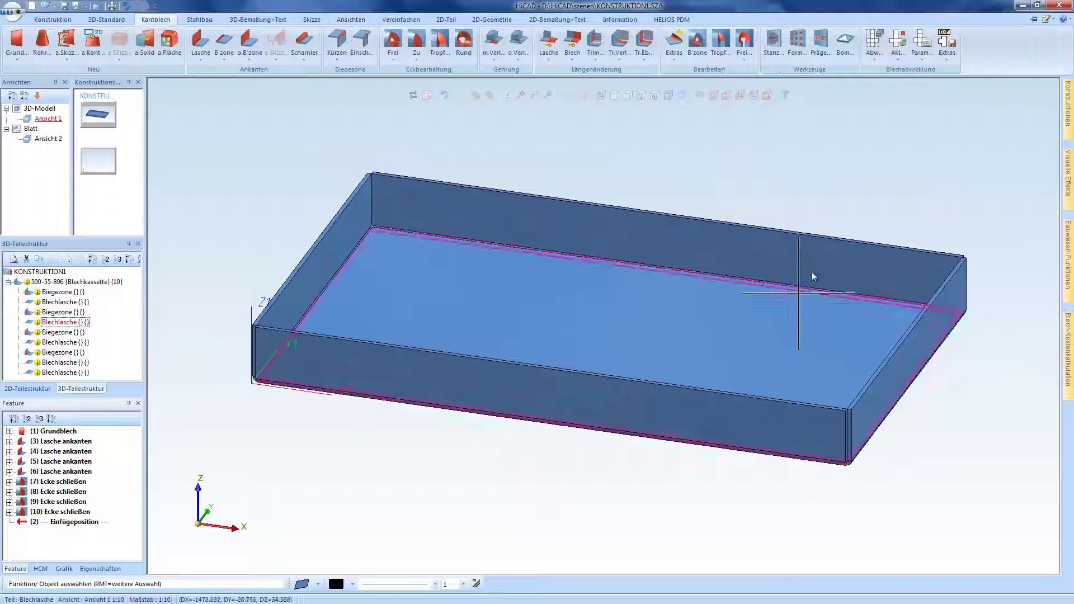
Start Blechabwicklung erzeugen for the tray and move its dialog aside
left_click(874, 46)
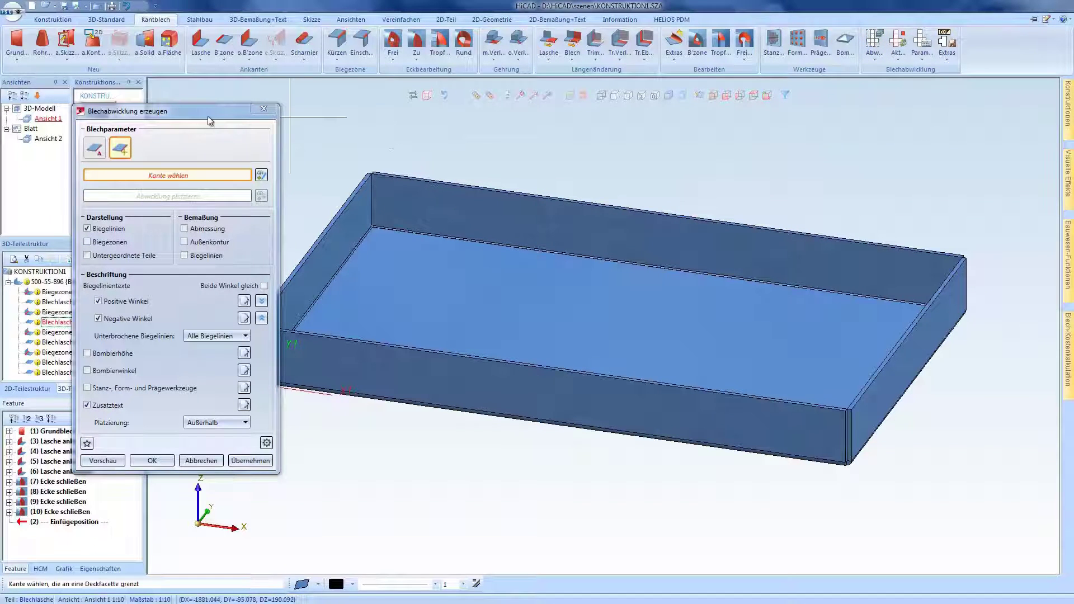
left_click_drag(209, 121, 278, 126)
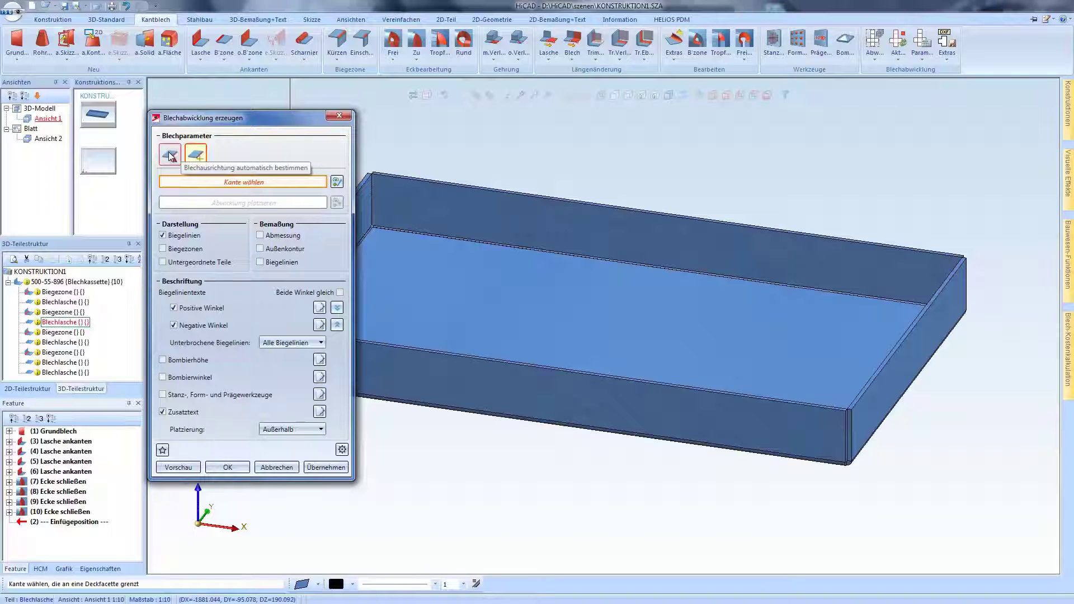
Orient the development by a picked tray edge and place it right of the model
left_click(203, 158)
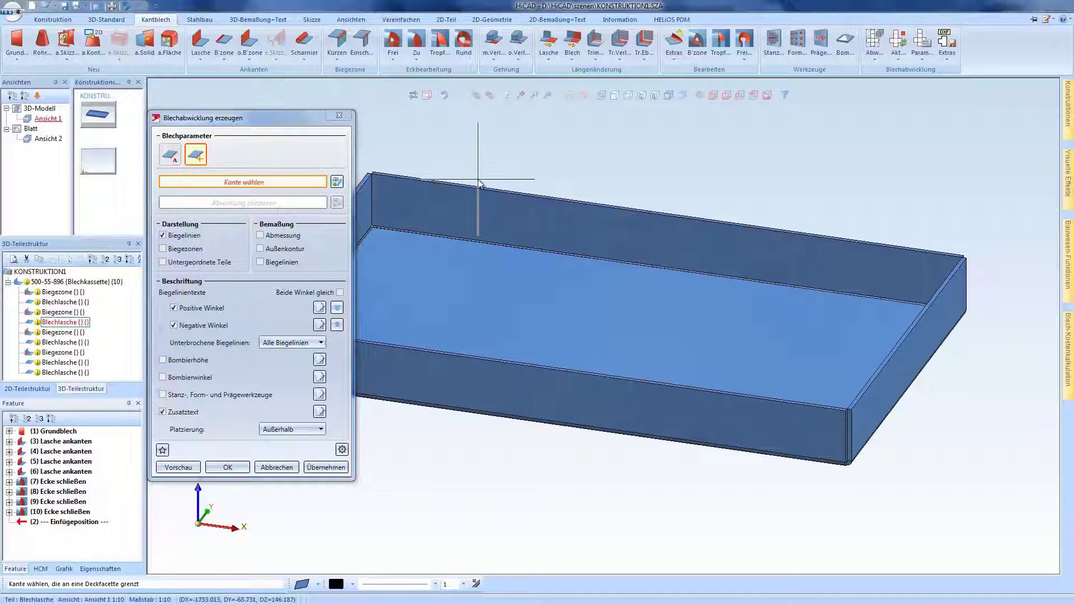
left_click(880, 374)
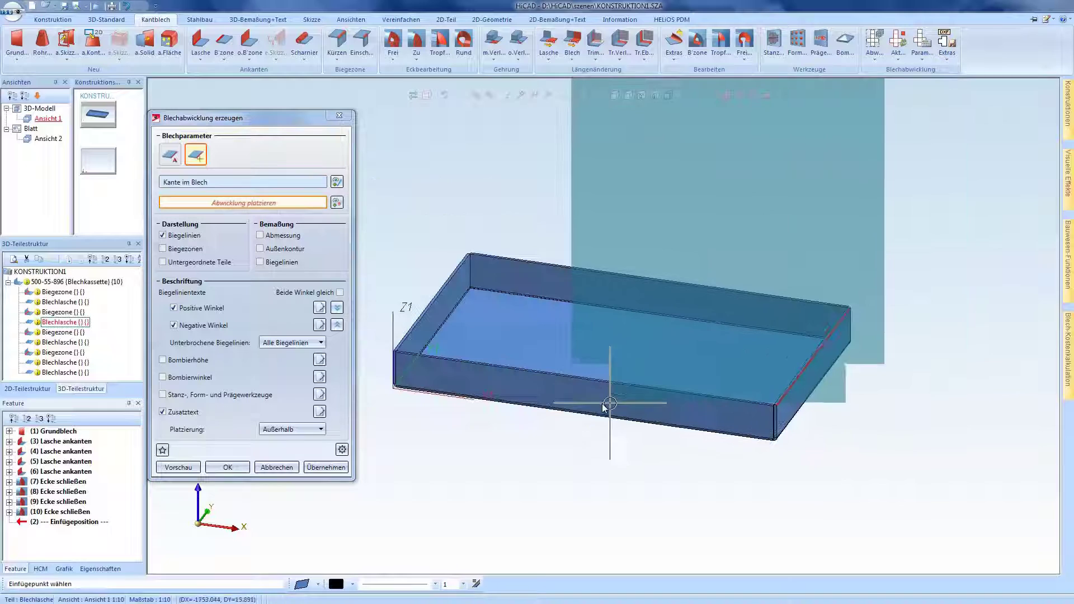
left_click(800, 483)
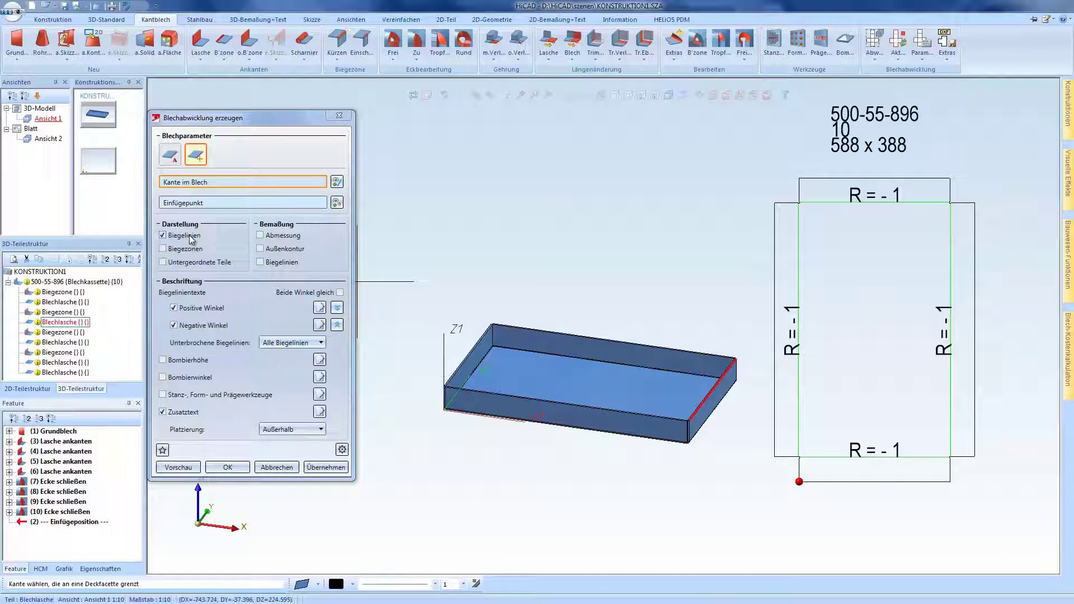
Preview with Biegezonen and Abmessung 588,4 x 388,4, then open the Negative Winkel label text
left_click(169, 249)
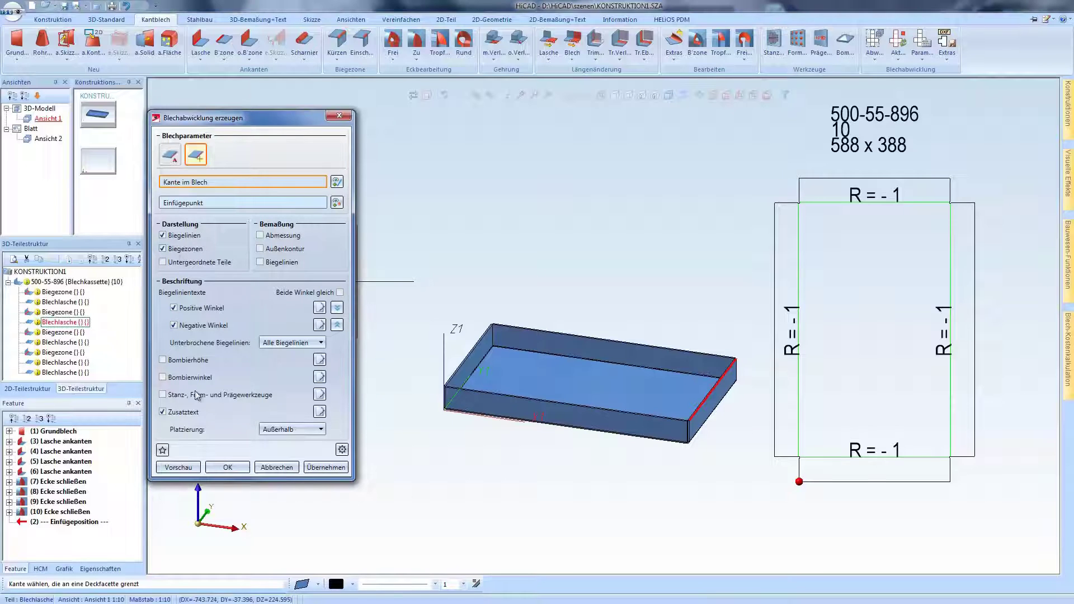
left_click(188, 471)
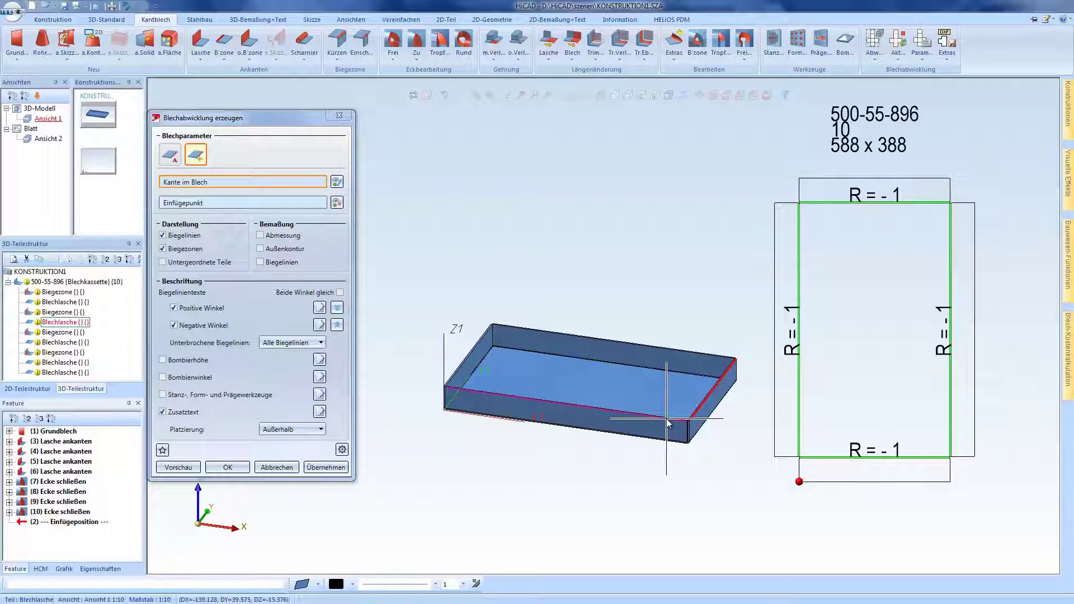
left_click(261, 236)
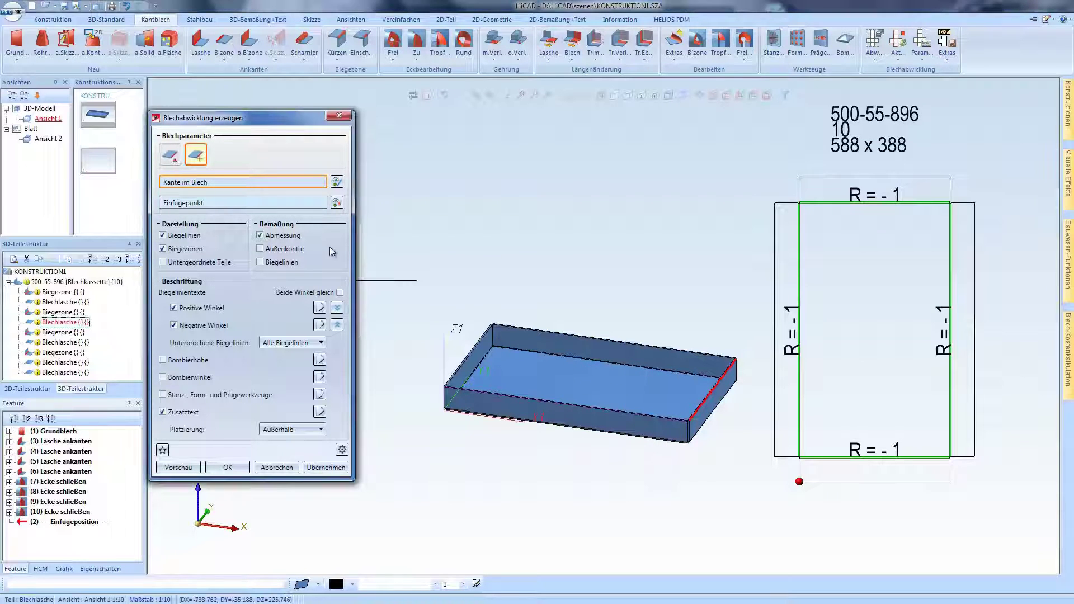
left_click(178, 468)
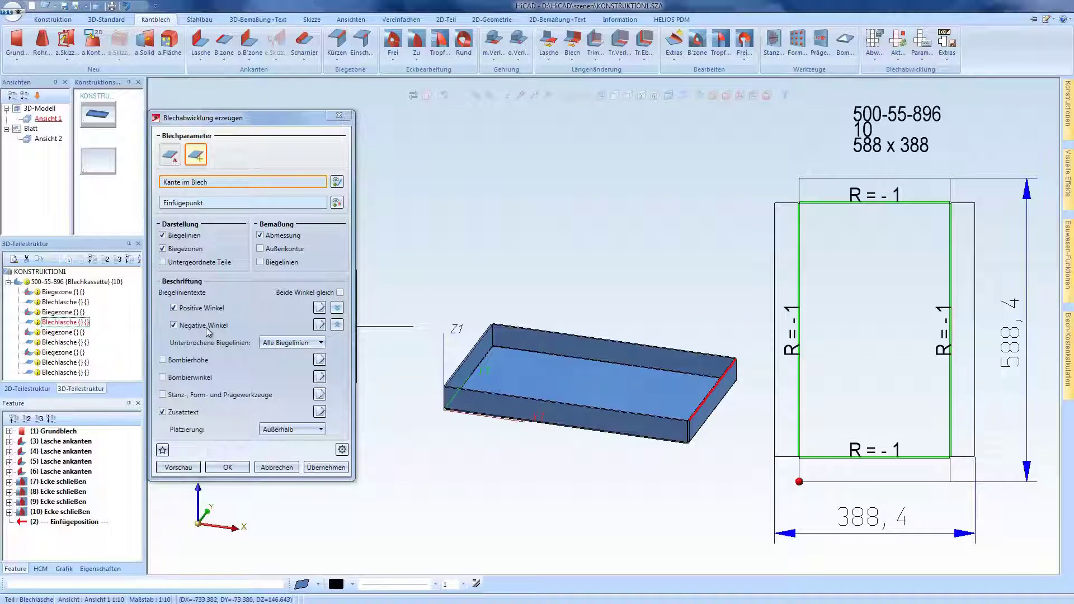
left_click(320, 326)
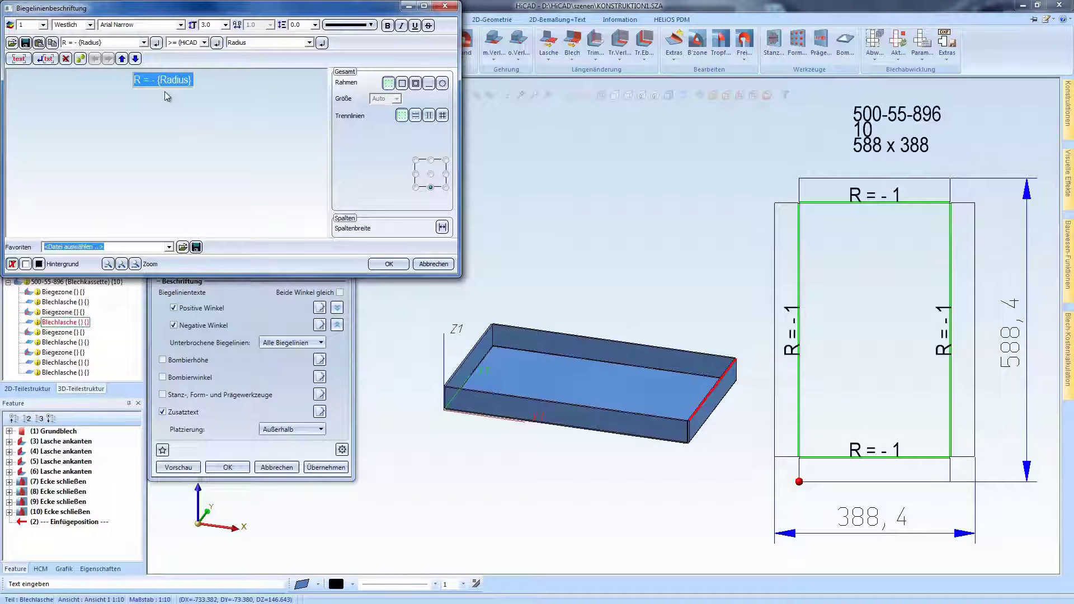
Accept the bend label and the Zusatztext part-info block unchanged
left_click(388, 264)
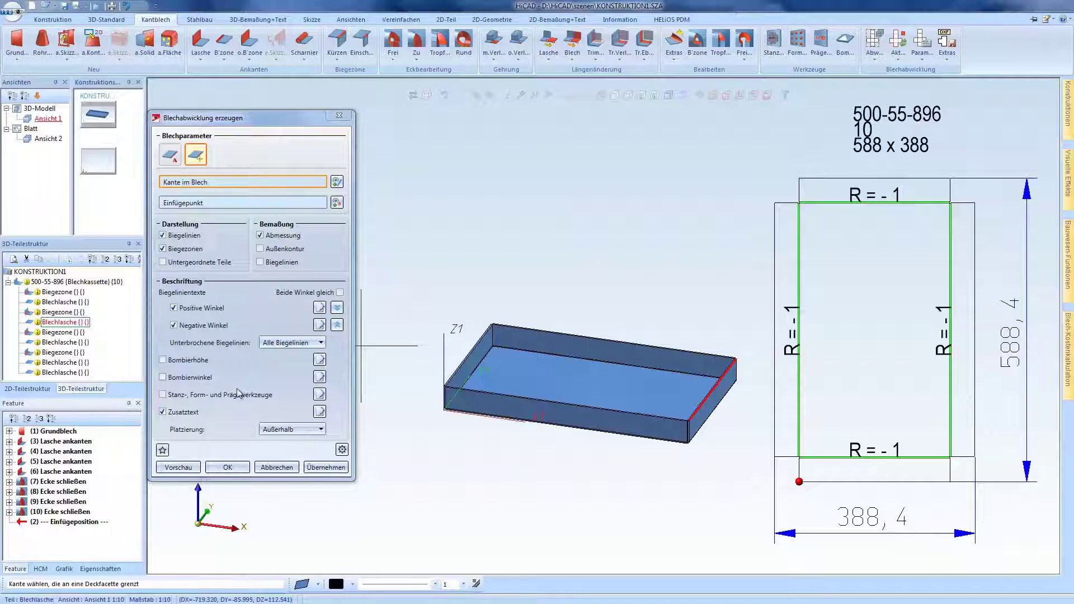
left_click(319, 412)
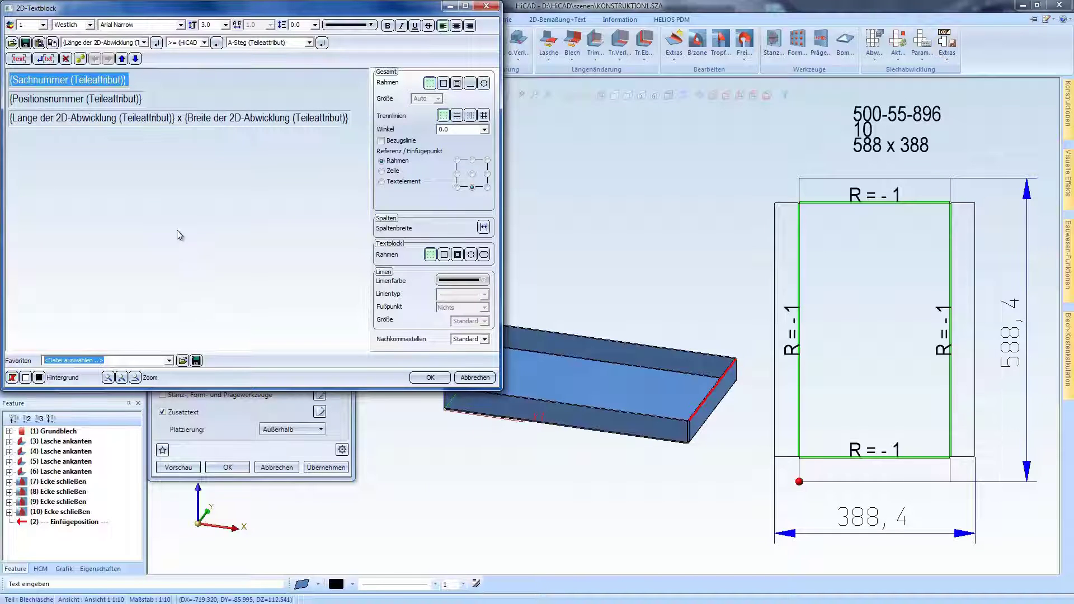
left_click(427, 374)
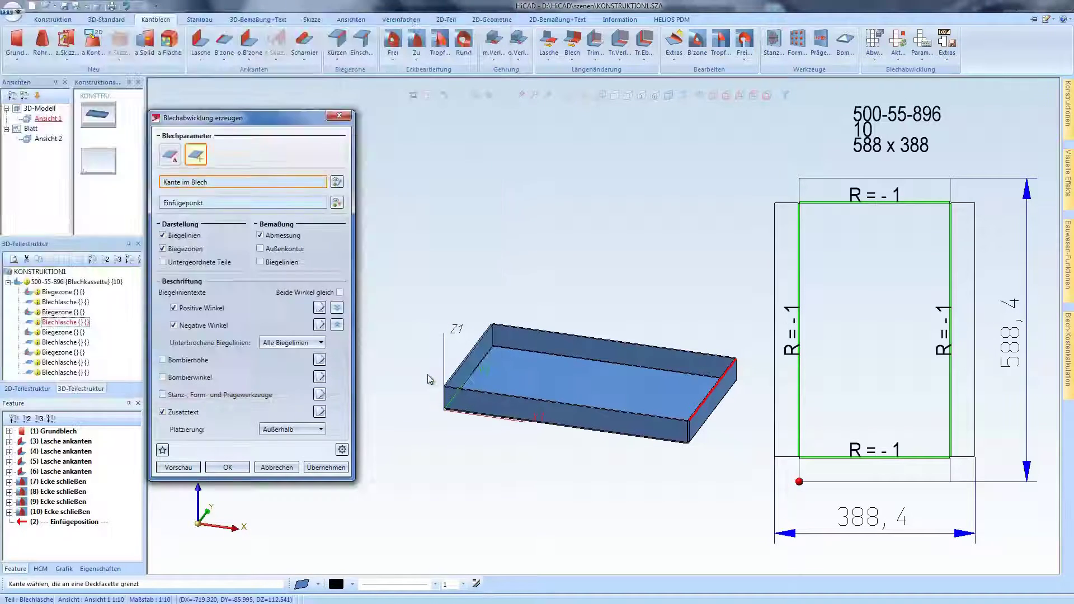
left_click(343, 450)
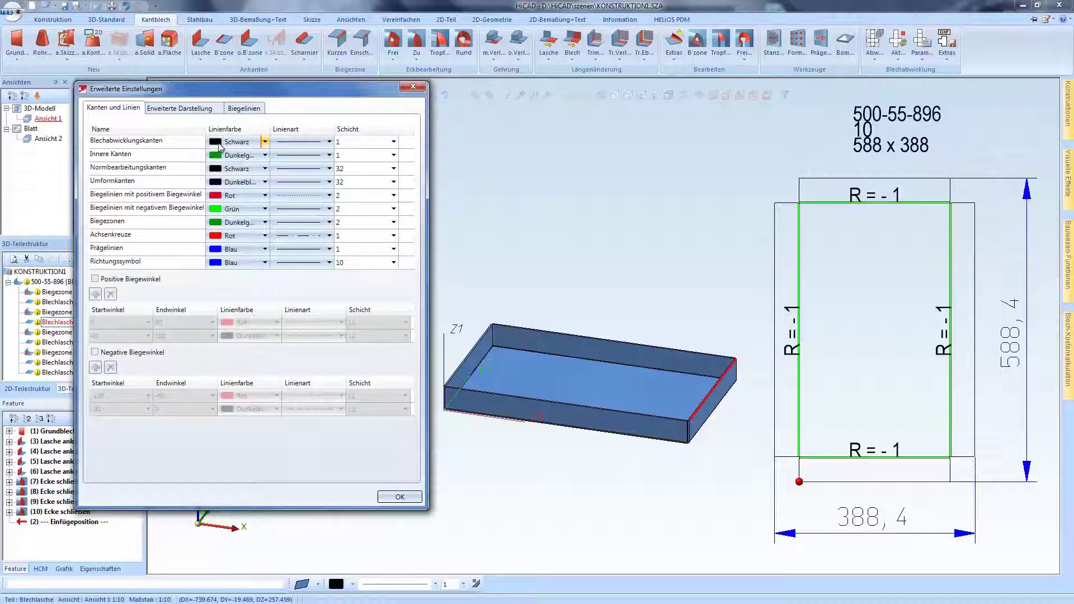
left_click(289, 144)
left_click(288, 144)
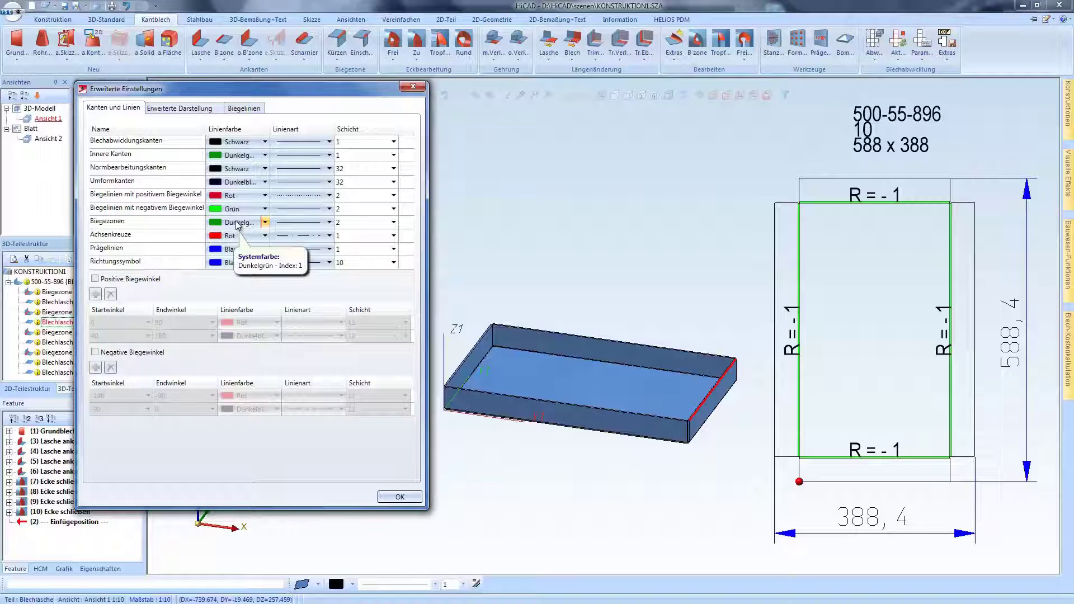
left_click(400, 497)
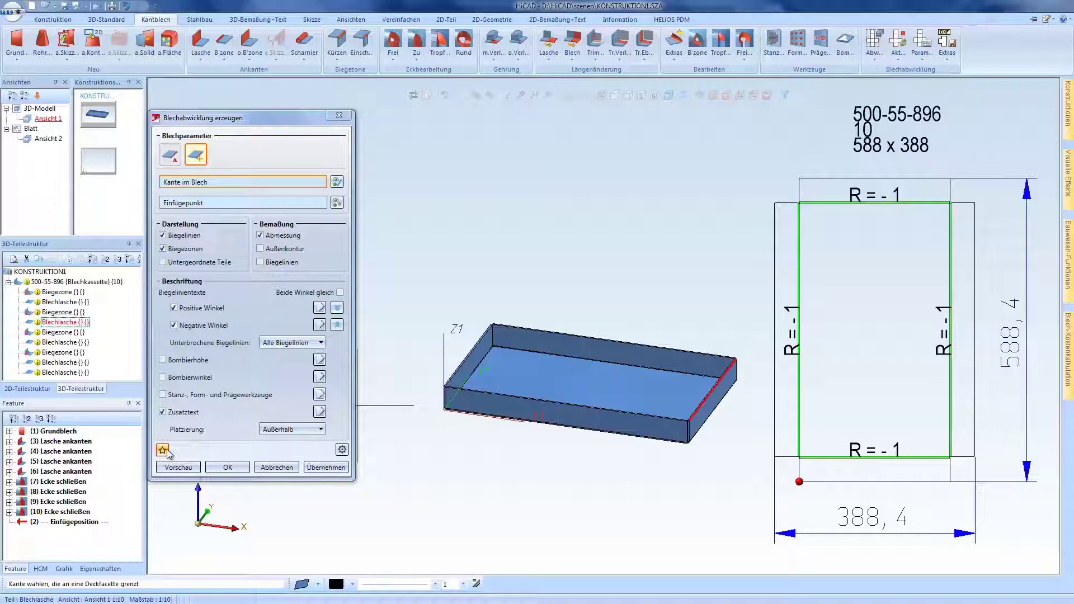
Create the flat development as a separate view and run Aktualisieren on it twice
left_click(227, 467)
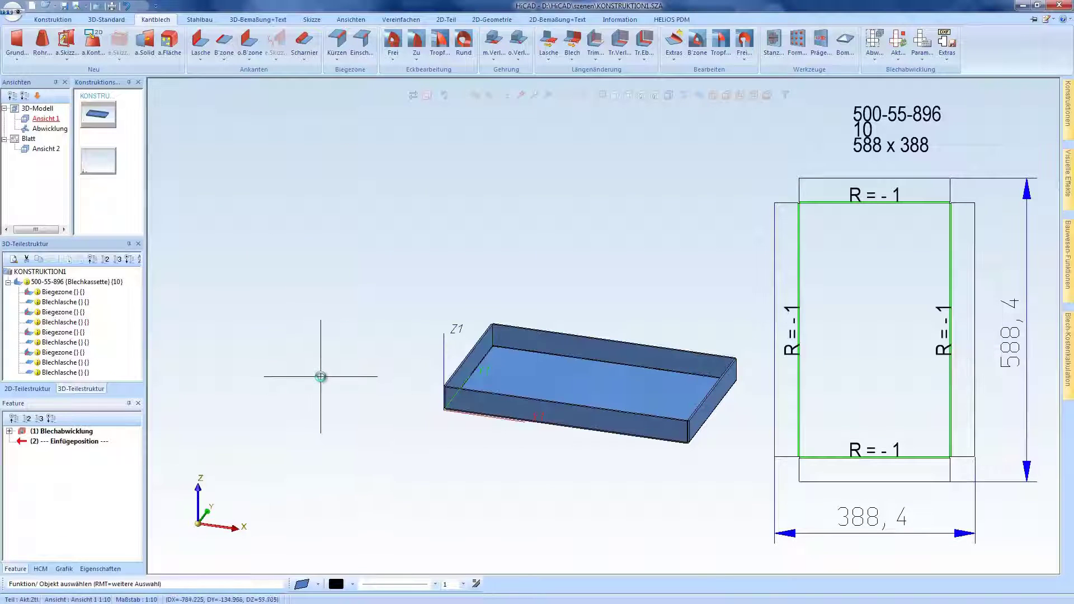
scroll(319, 374, "down", 1)
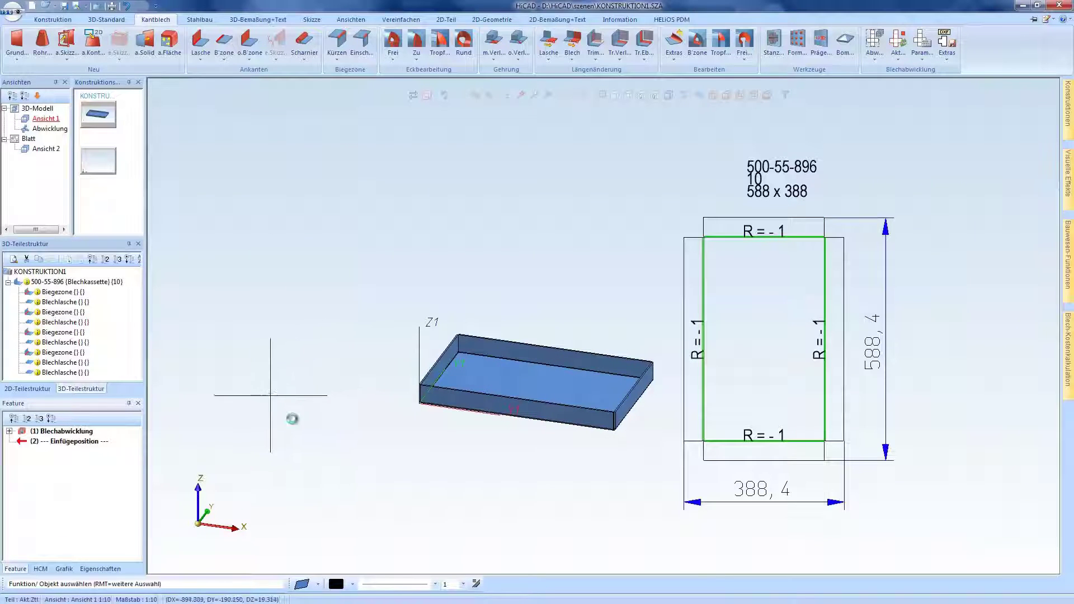
right_click(689, 428)
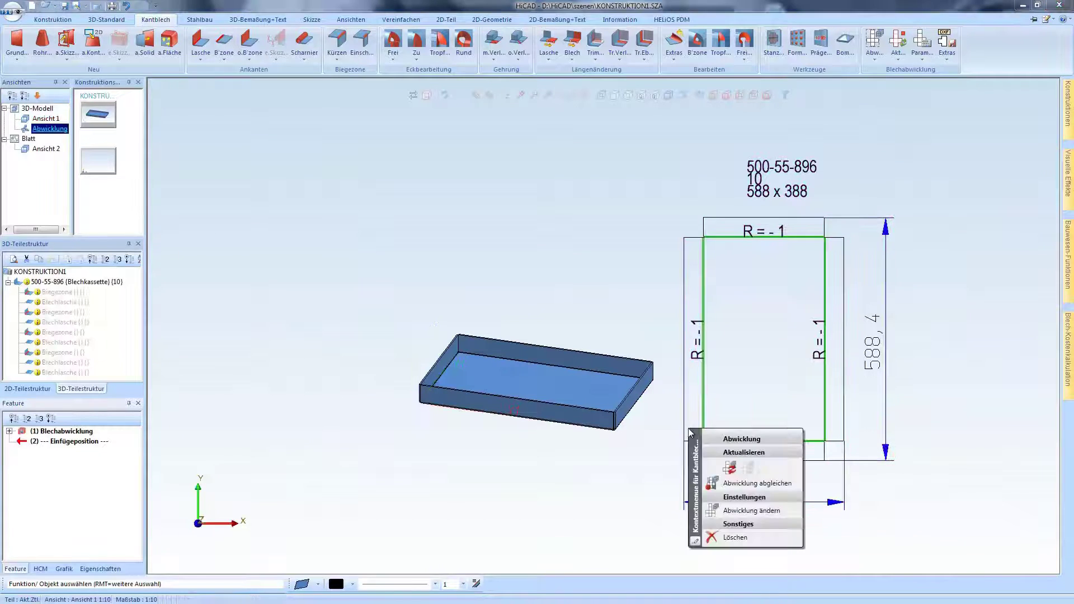
left_click(734, 473)
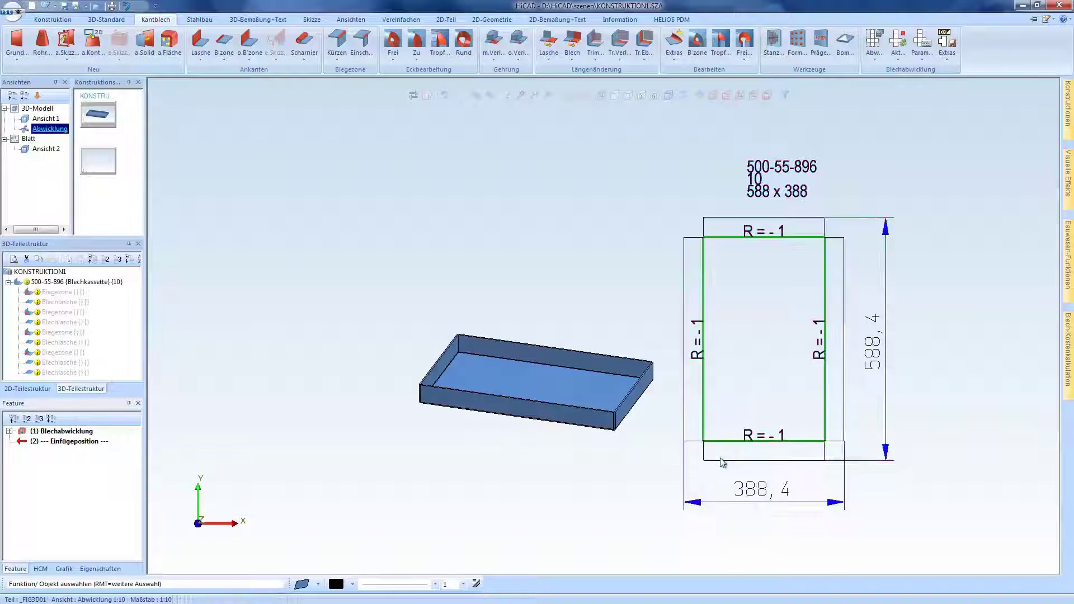
right_click(721, 462)
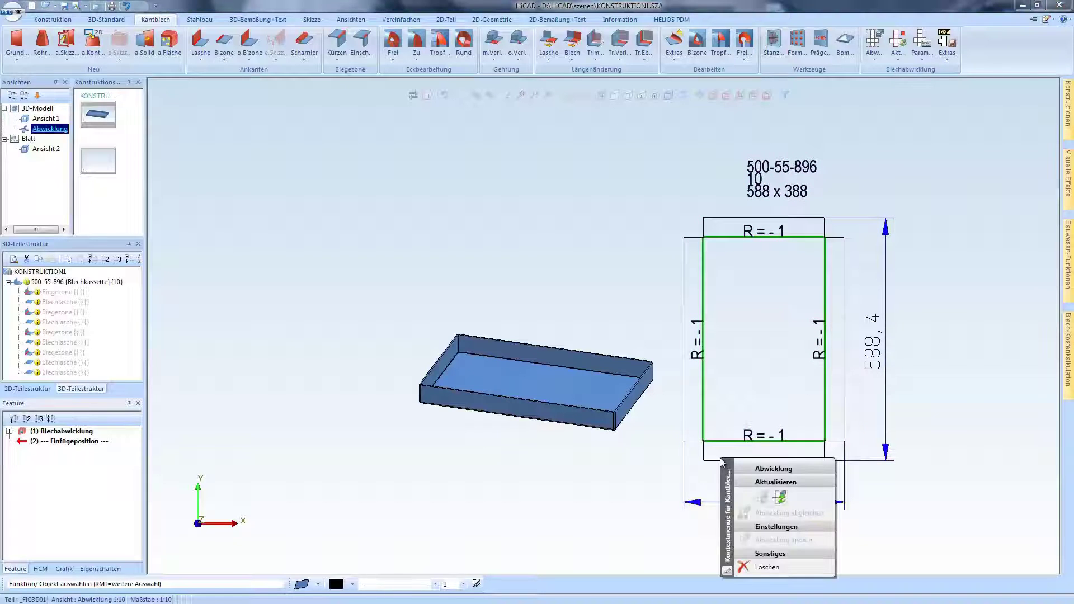
left_click(779, 496)
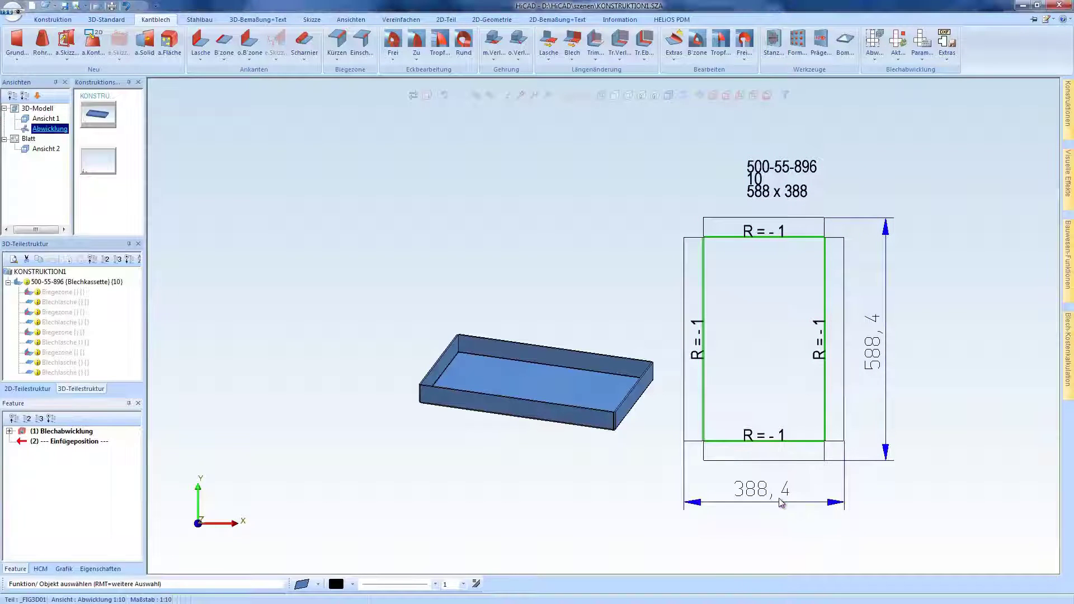
right_click(725, 460)
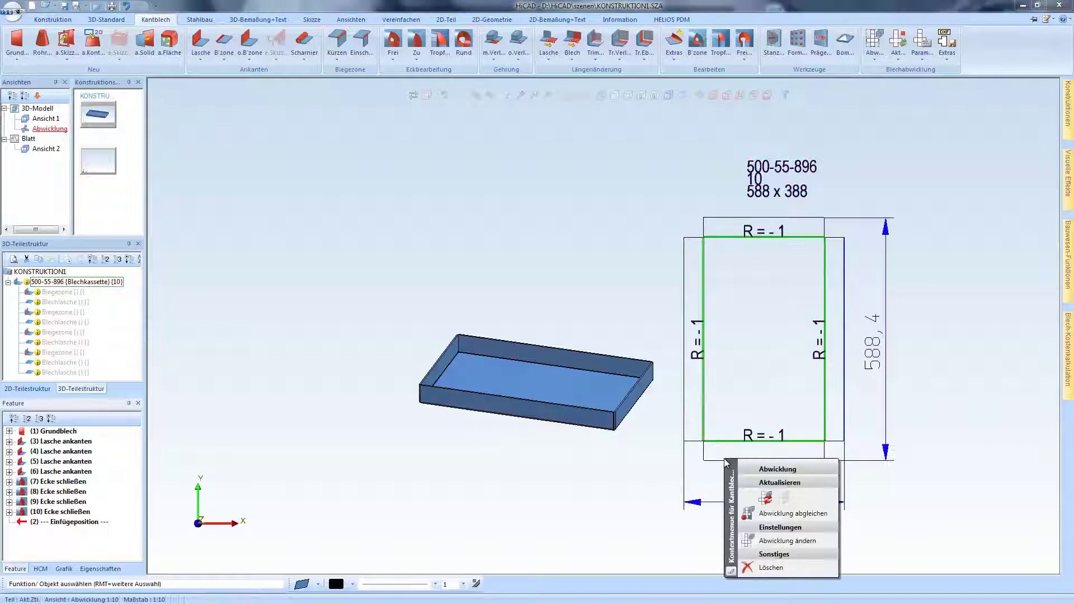
Uncheck Biegezonen under Darstellung in Blechabwicklungsparameter and apply
left_click(781, 541)
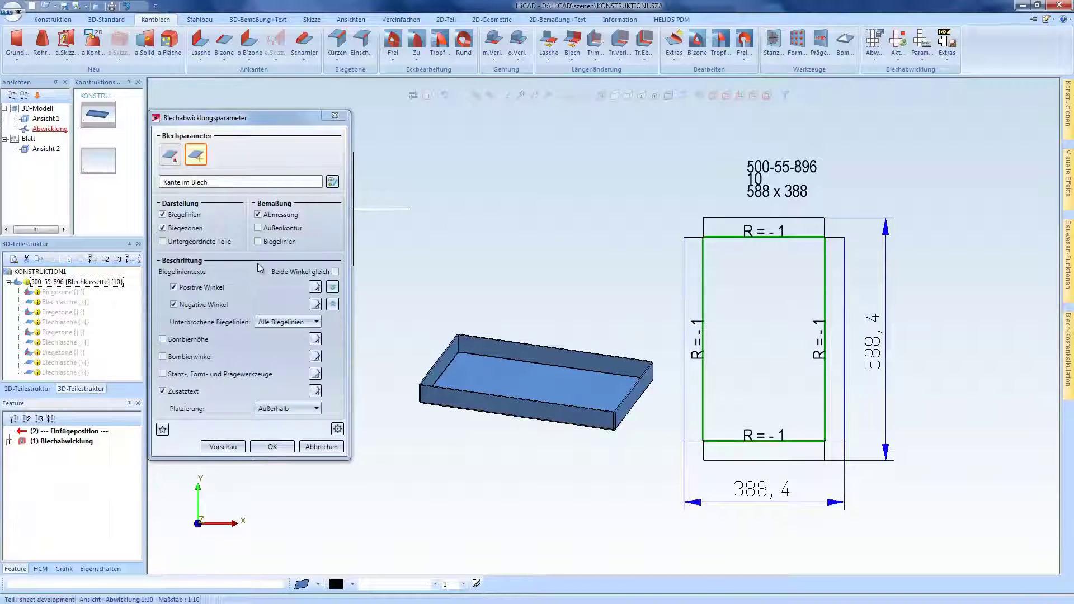
left_click(162, 228)
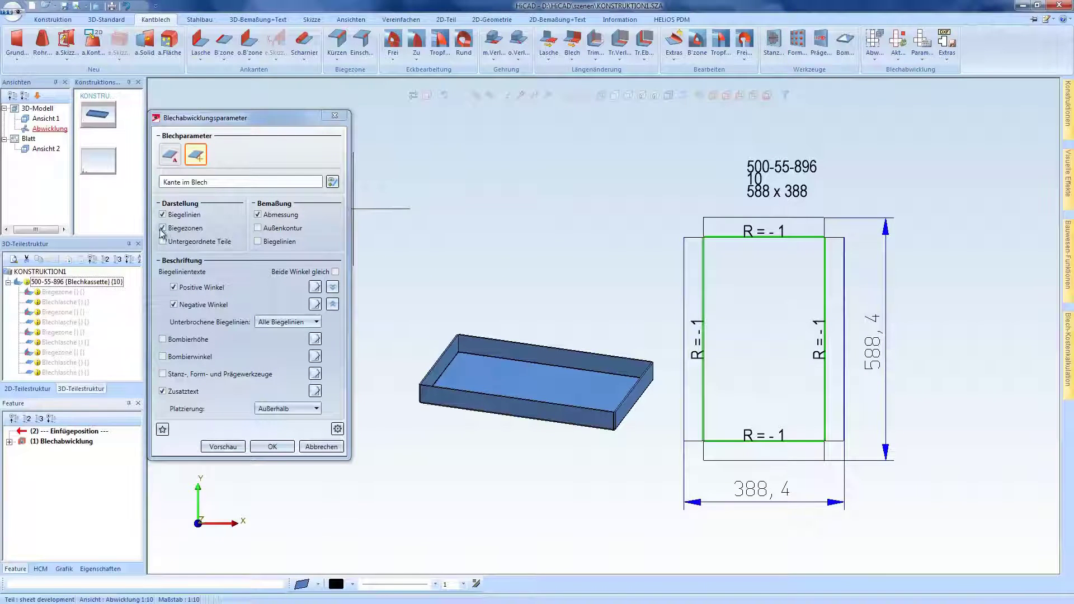
left_click(273, 446)
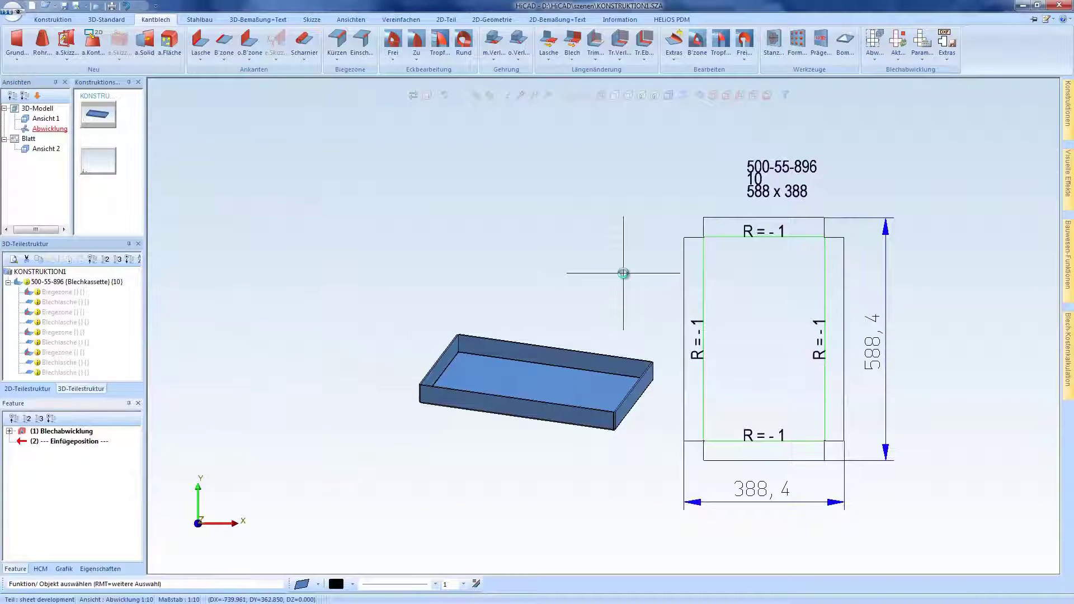
Refresh the first sheet development from its context menu
scroll(522, 235, "down", 1)
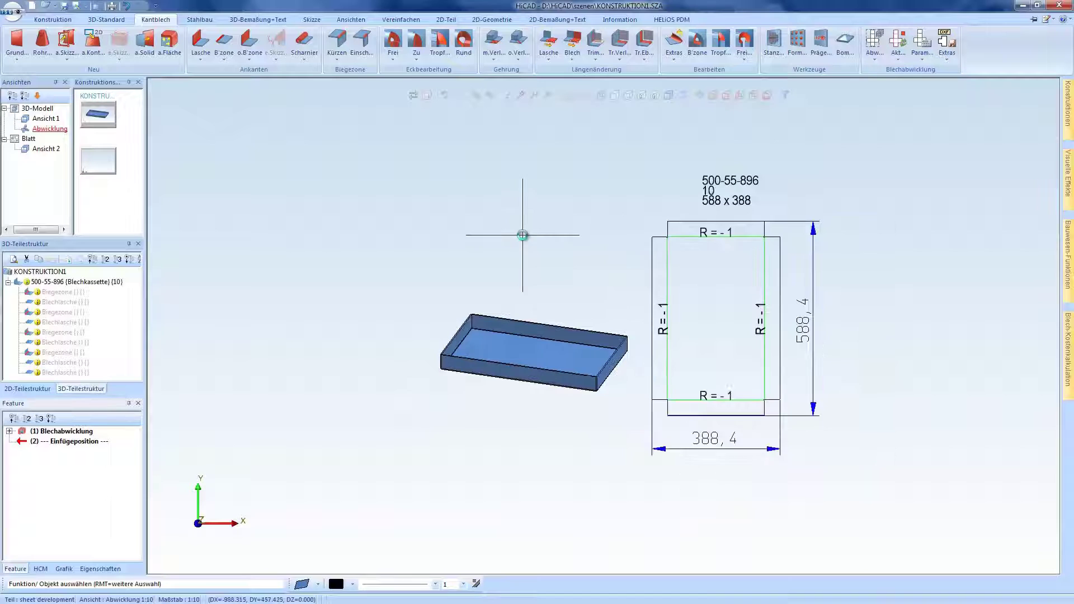
right_click(667, 385)
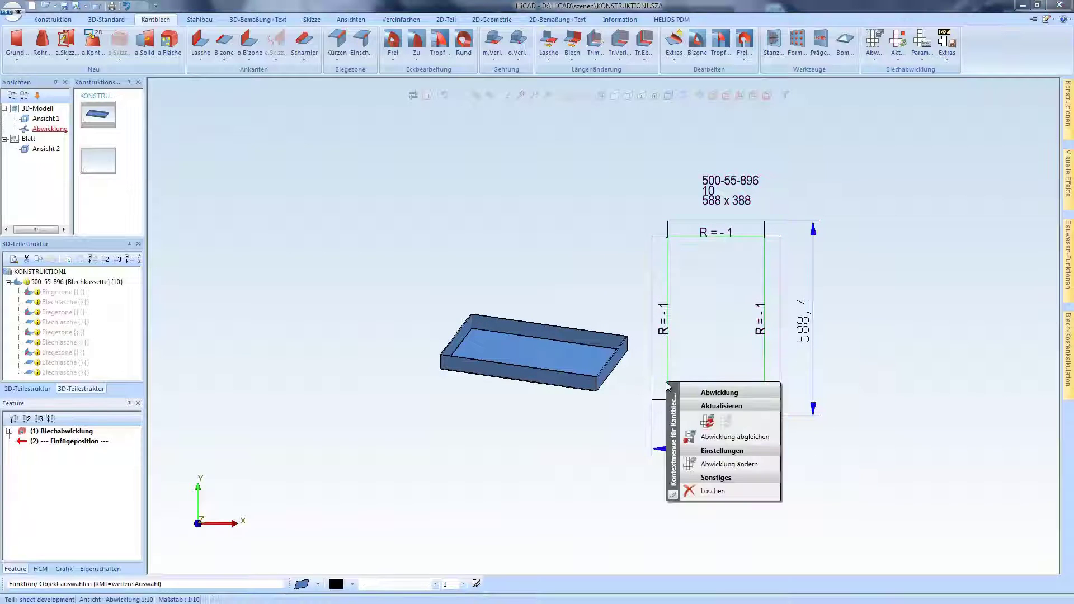
left_click(707, 421)
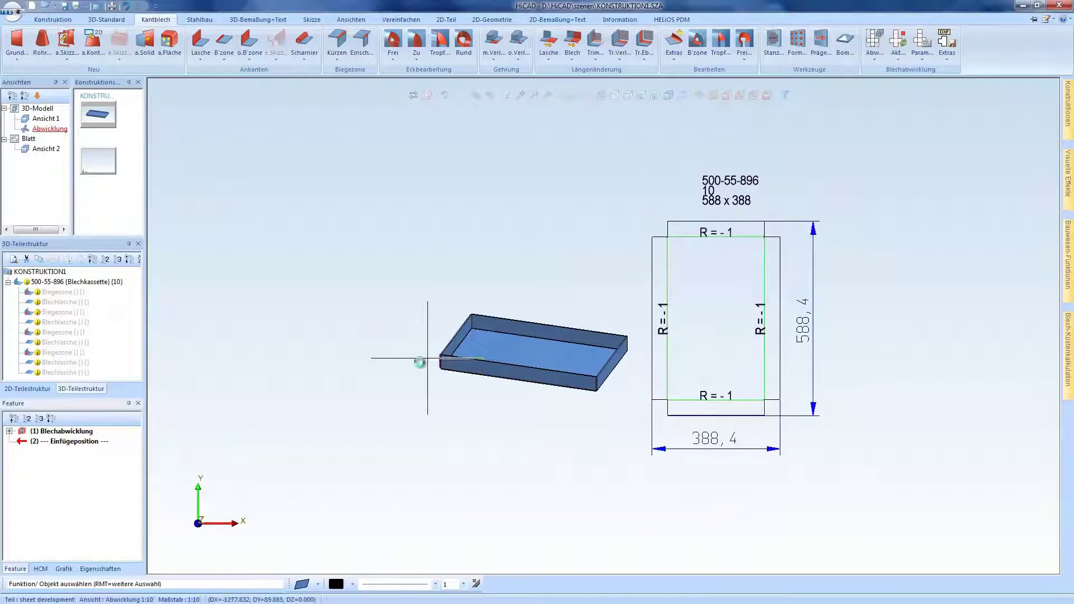
Add a Bombieren camber to the tray base with Ebener Rand 1 and Bombierhöhe 10
left_click(877, 40)
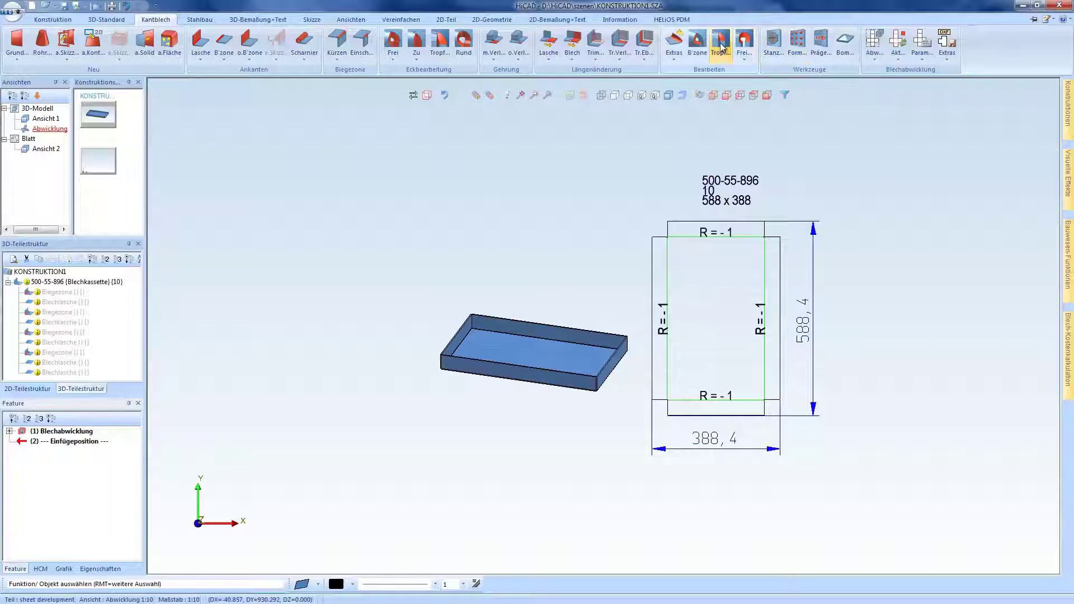
left_click(844, 39)
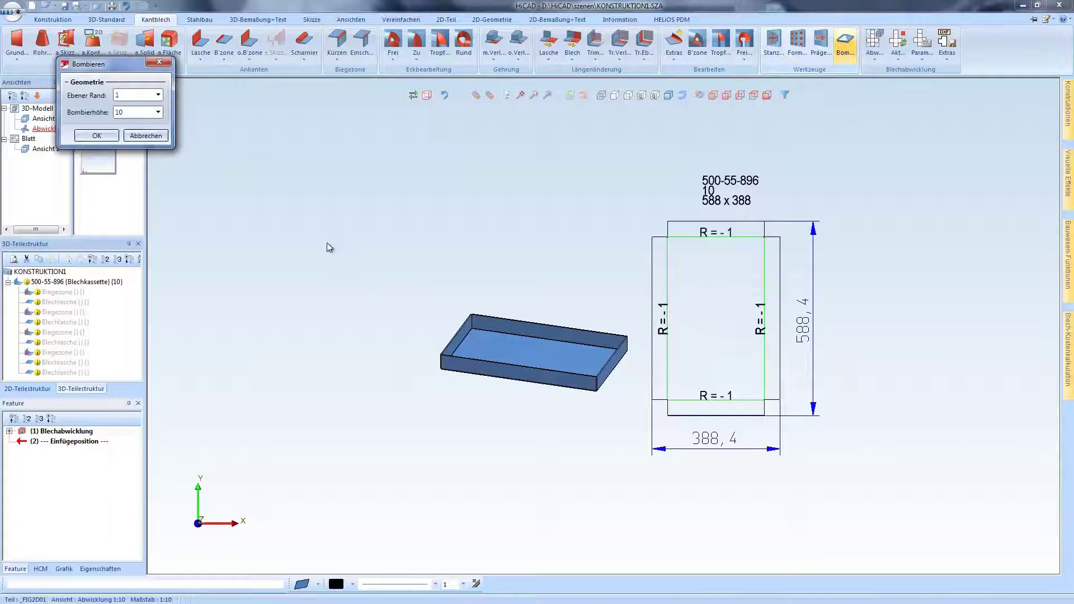
key("Return")
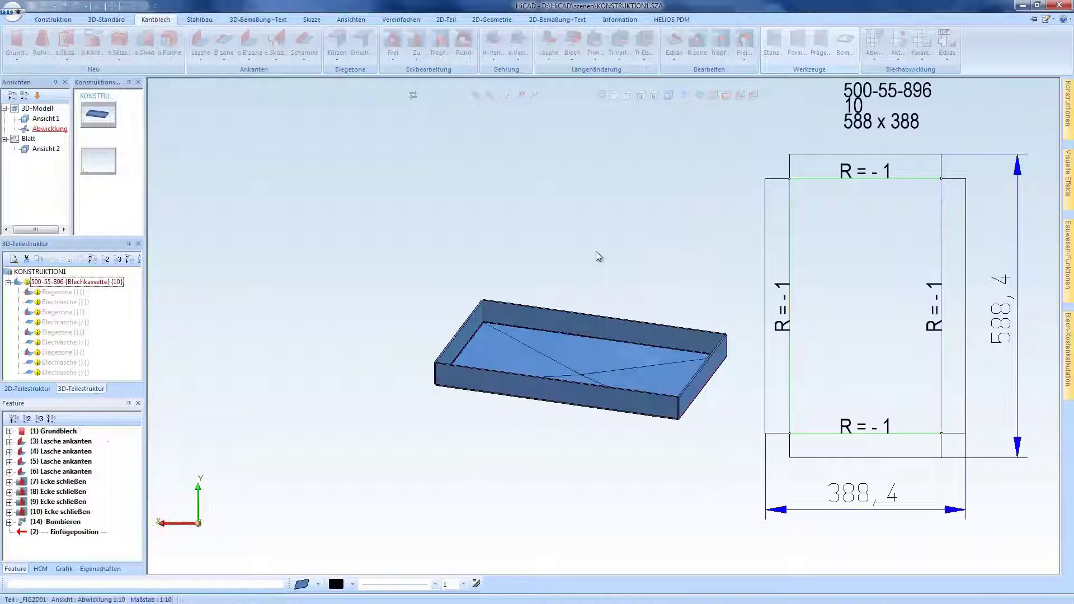
scroll(463, 244, "down", 1)
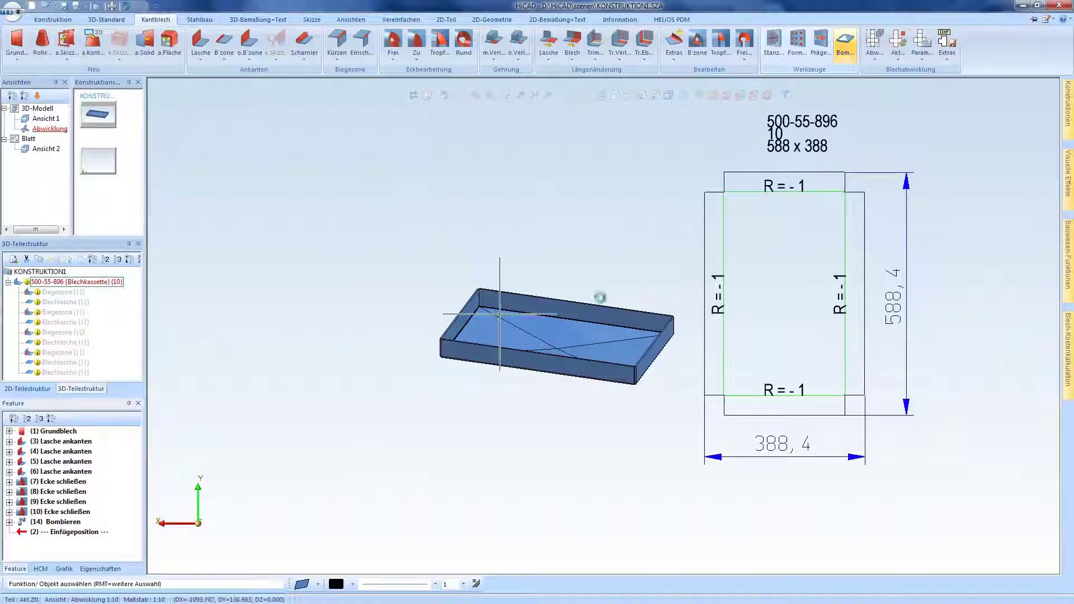
Create a second development using the Blechner XY favourite, placed right of the first
left_click(874, 44)
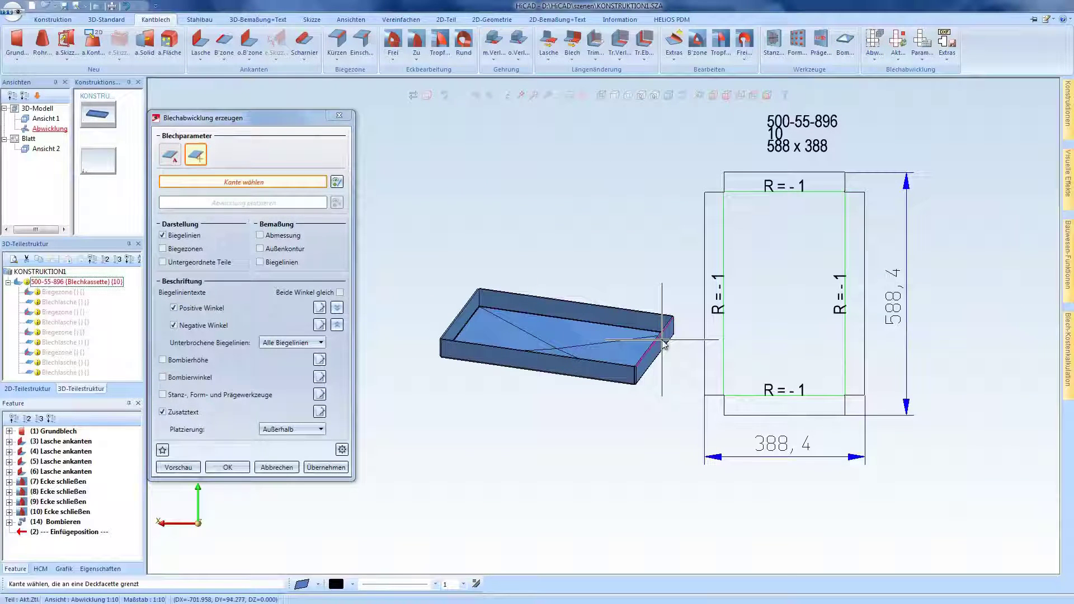
left_click(162, 450)
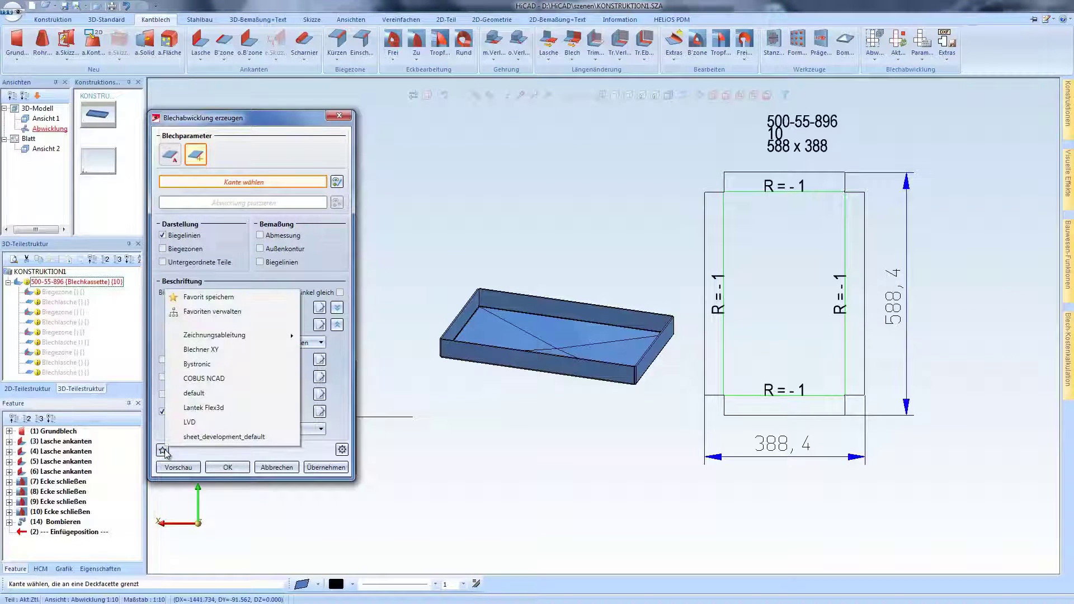
left_click(197, 350)
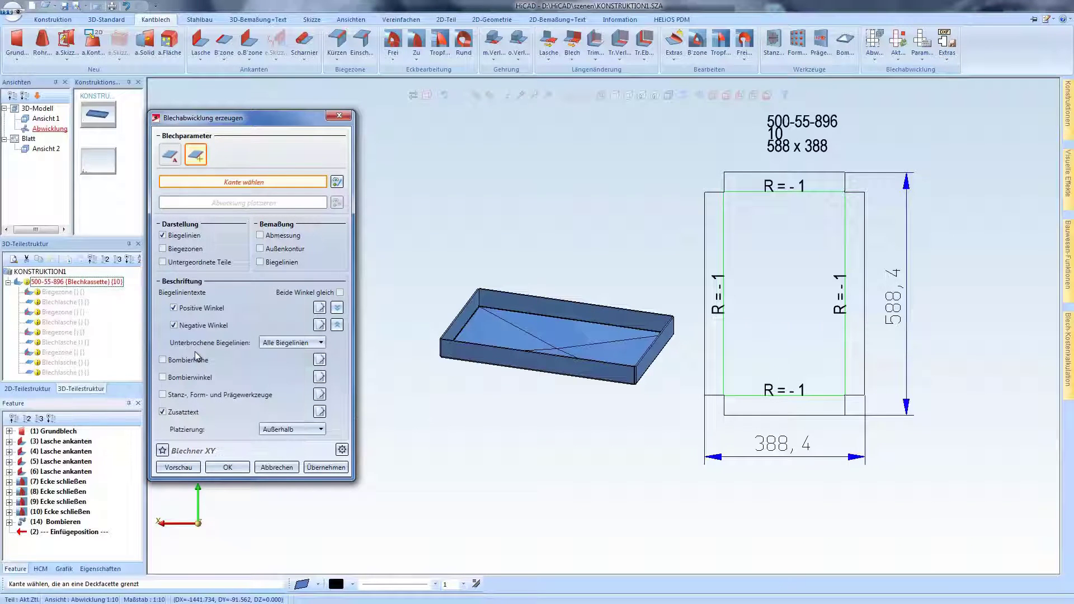
left_click(656, 352)
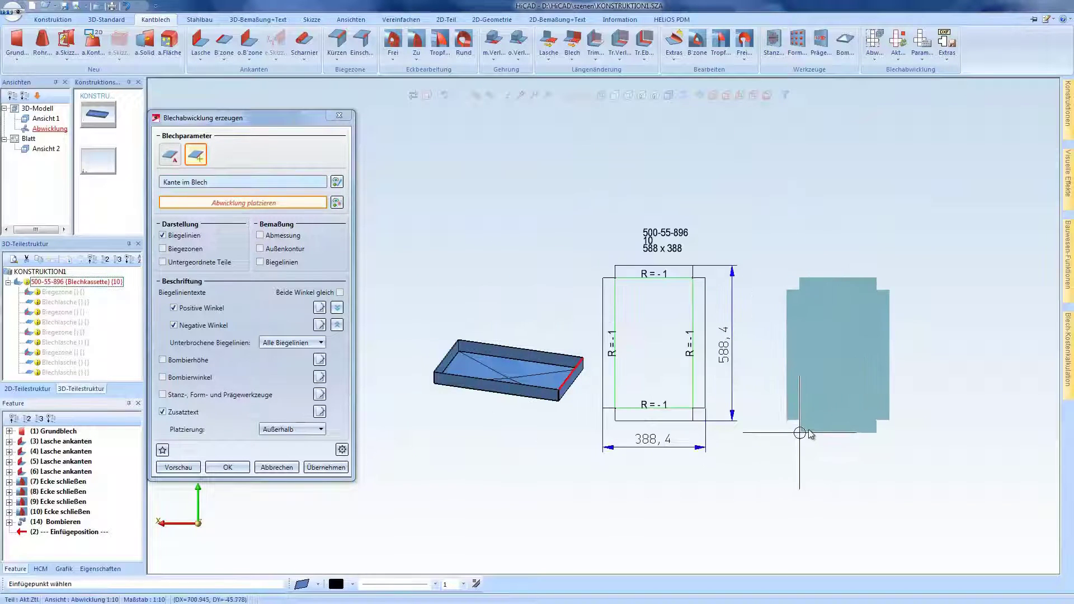
left_click(826, 420)
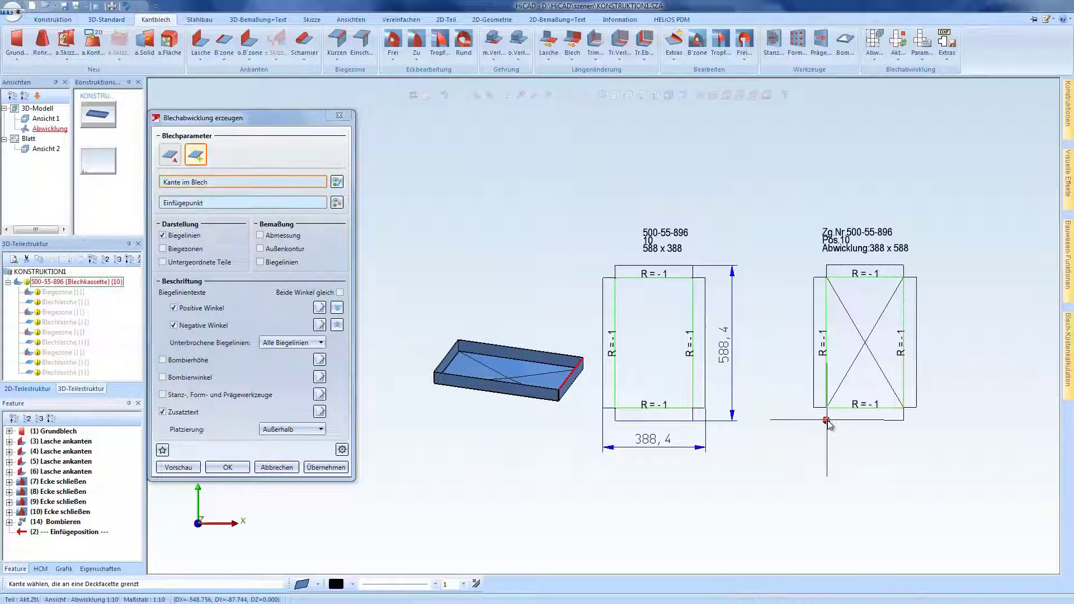
scroll(959, 395, "up", 1)
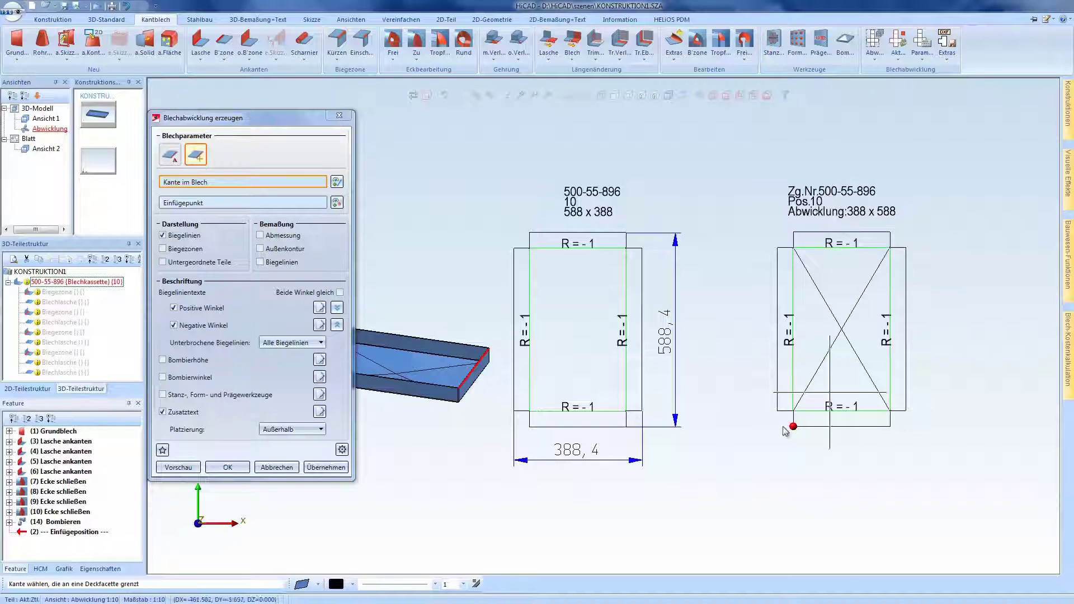
left_click(224, 468)
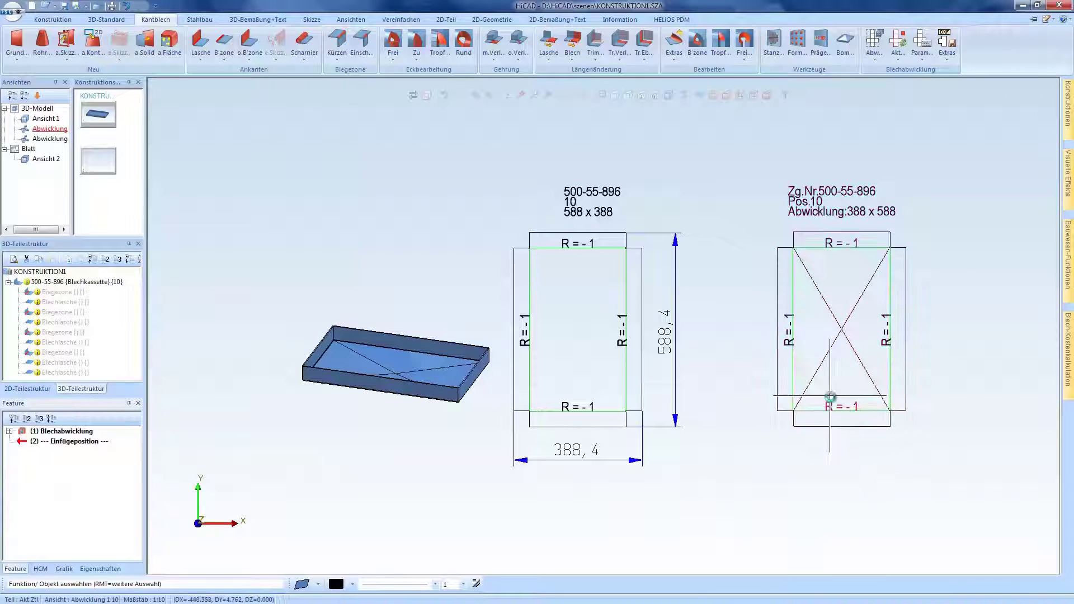
Update the second development, then change the left flange length from 50 to 100
right_click(826, 422)
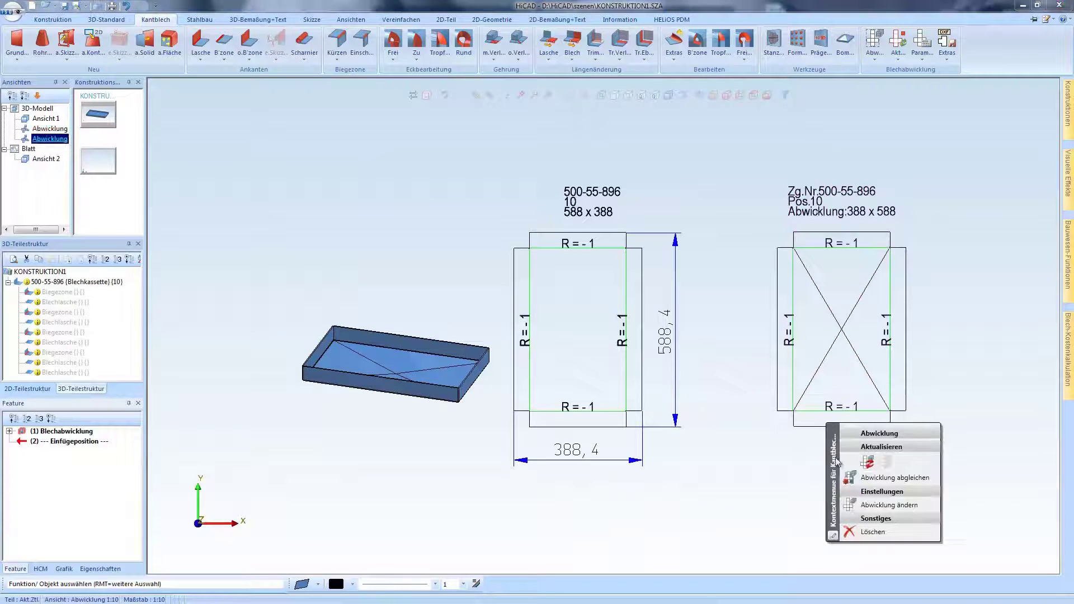
left_click(870, 463)
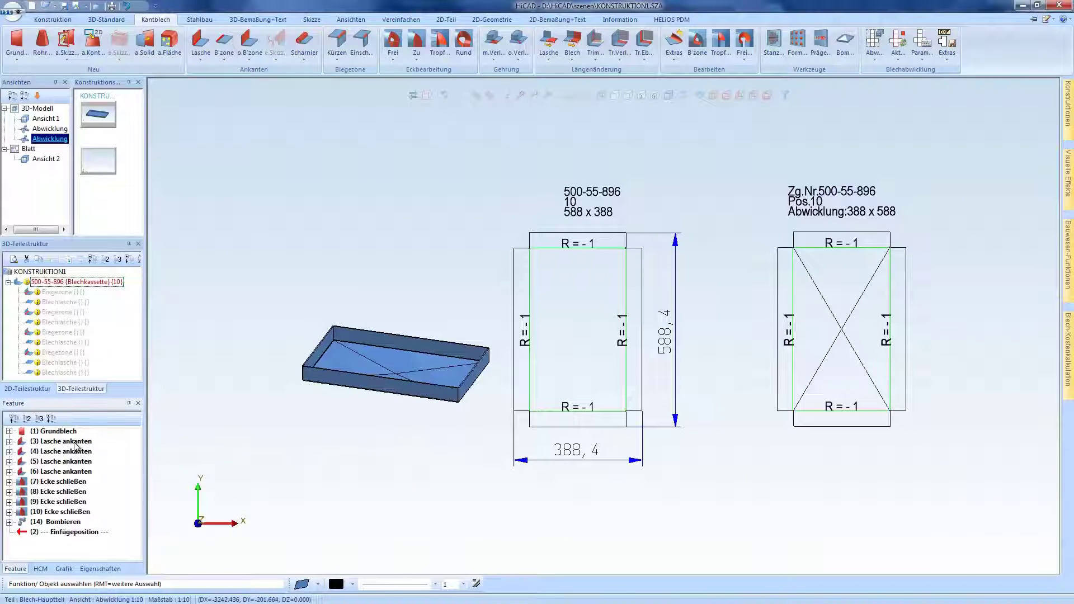
left_click(311, 328)
scroll(302, 355, "up", 4)
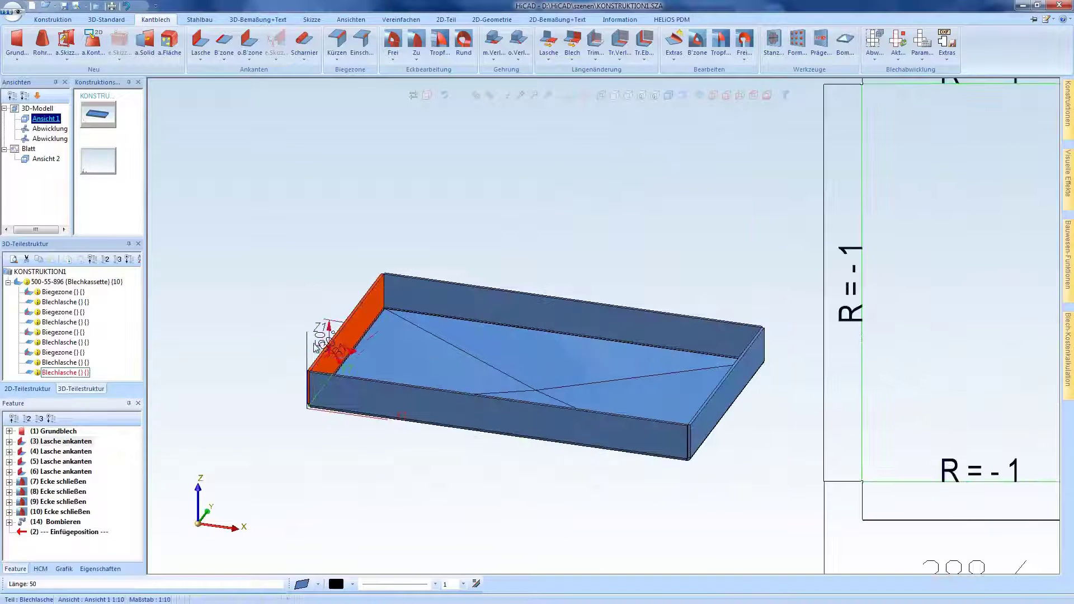
left_click(316, 347)
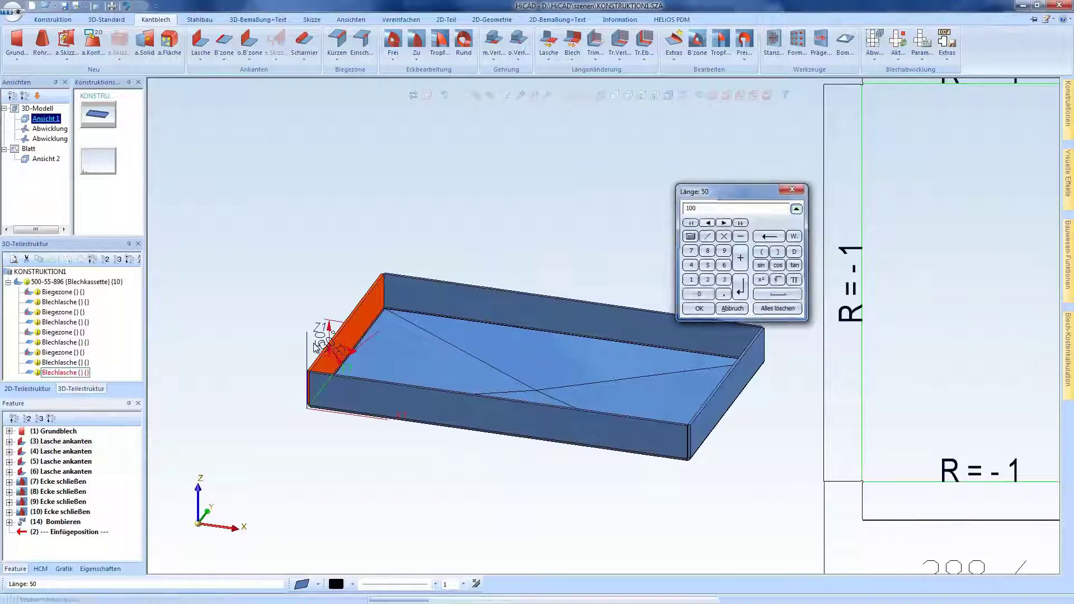
key("Return")
scroll(282, 347, "down", 4)
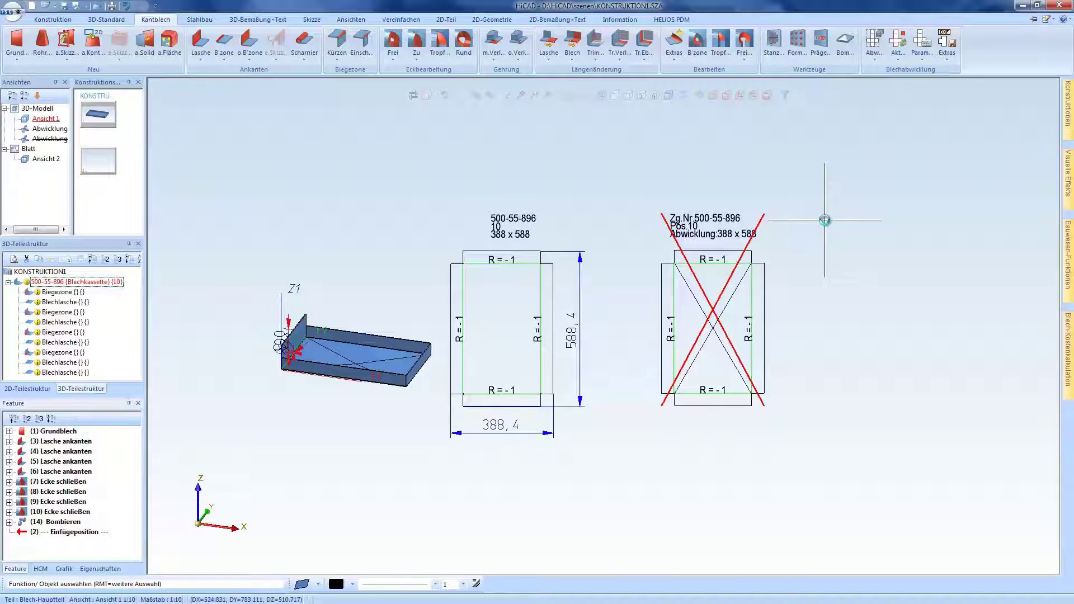
scroll(816, 227, "up", 2)
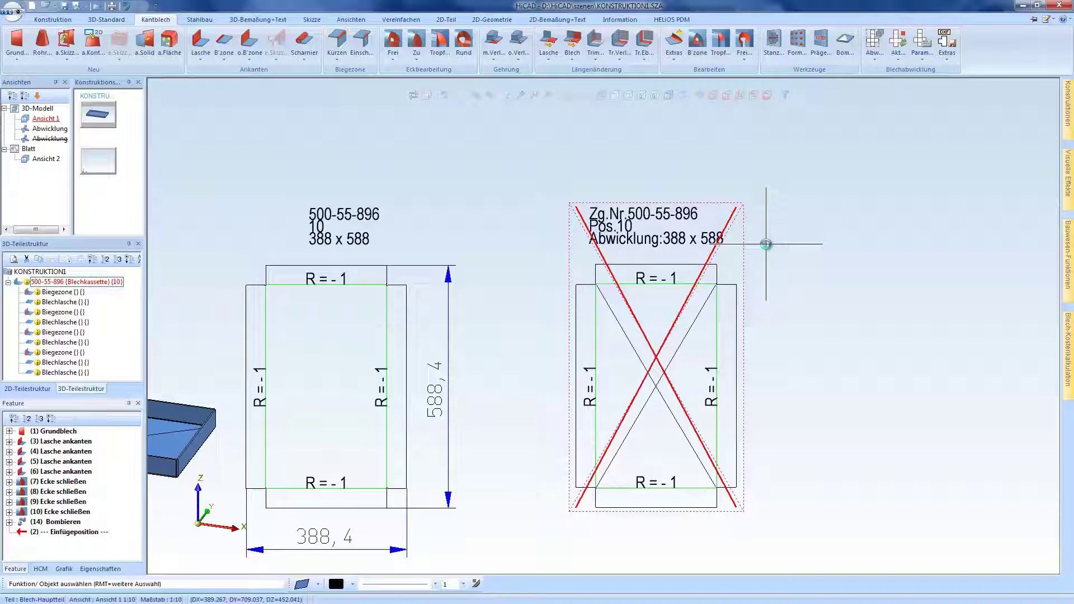
scroll(826, 217, "down", 2)
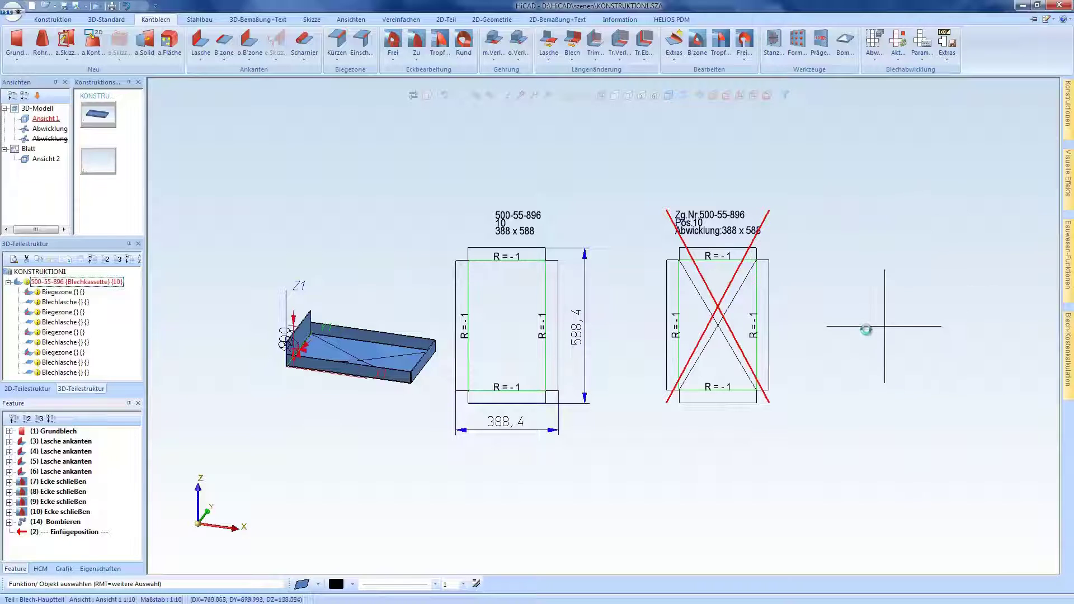
Allow sheet alignment (Blechabgleich erlauben) on the left development so it updates to 388 x 638
right_click(765, 293)
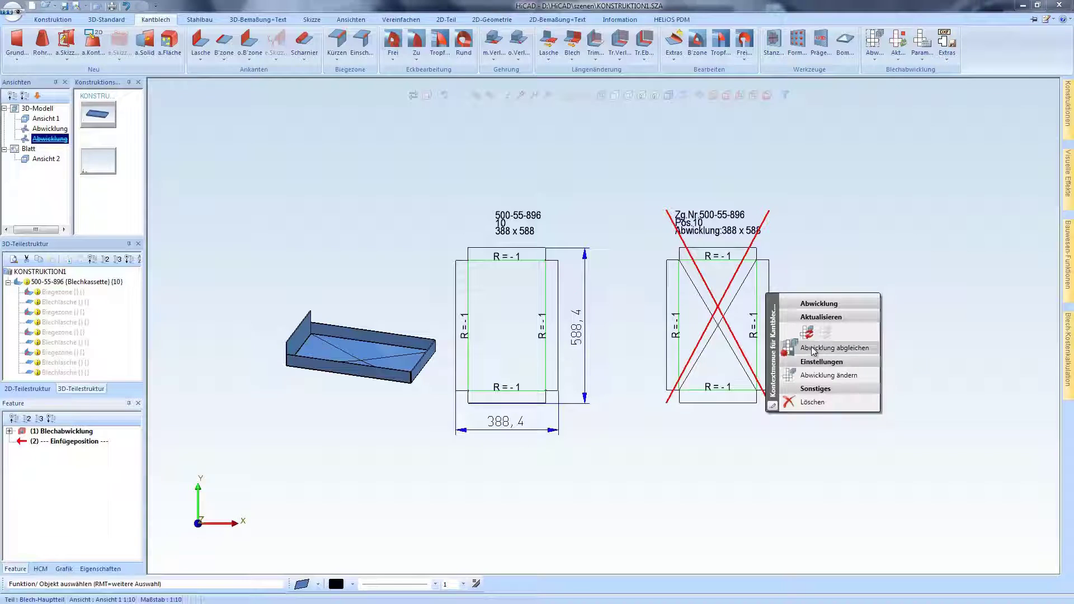
left_click(812, 349)
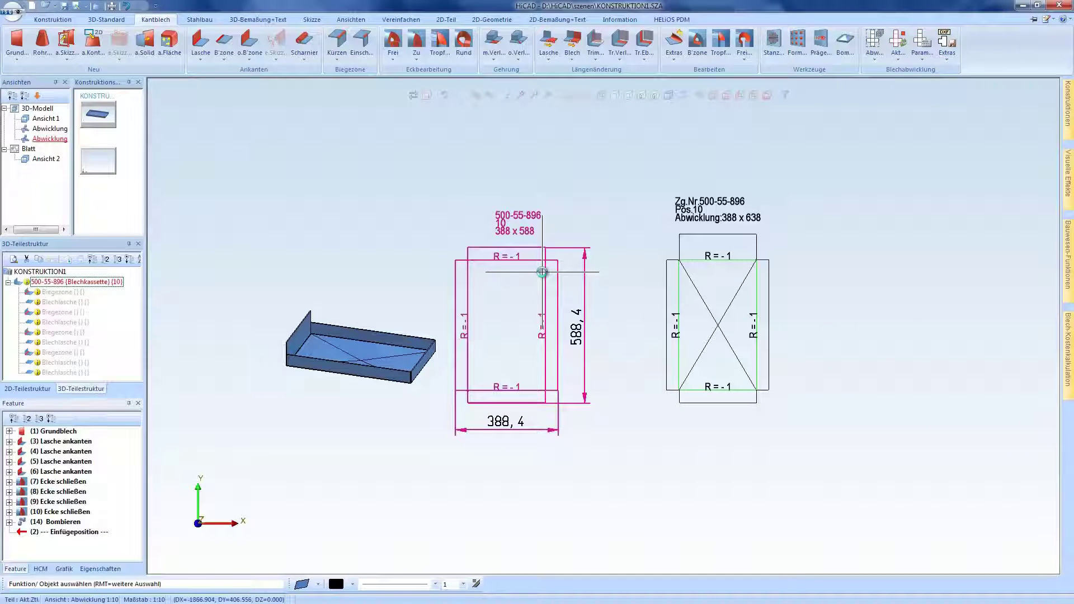
right_click(542, 273)
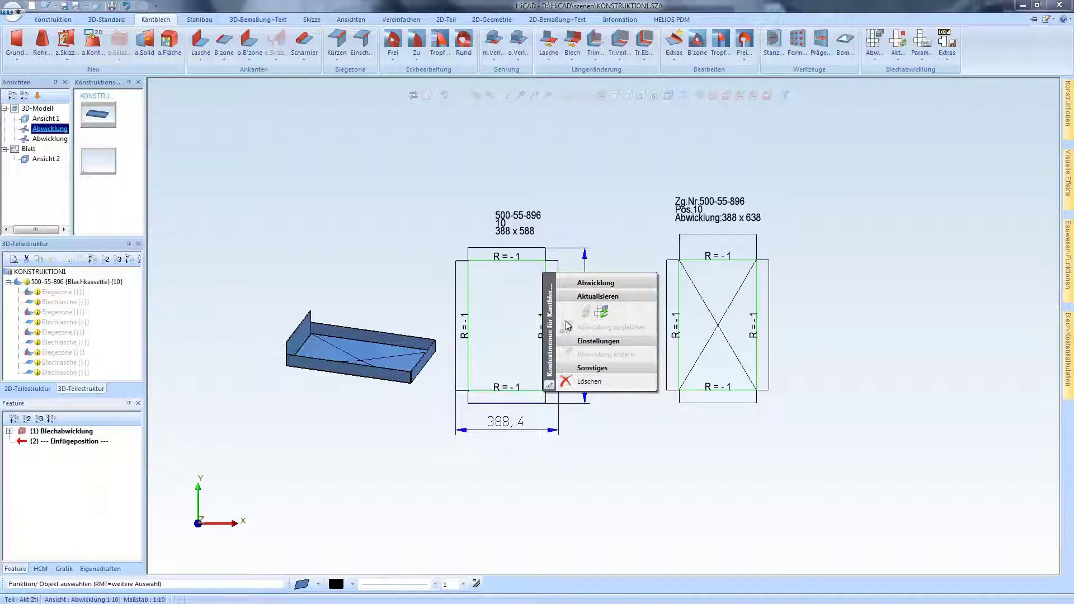
left_click(604, 315)
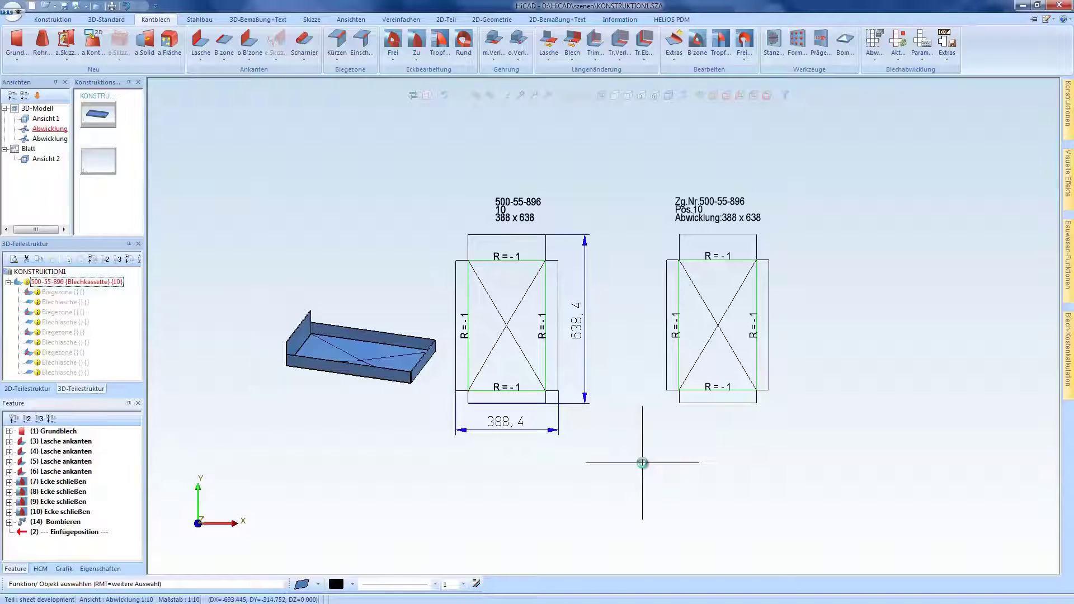
Switch the right Abwicklung view to a shaded display
left_click(681, 396)
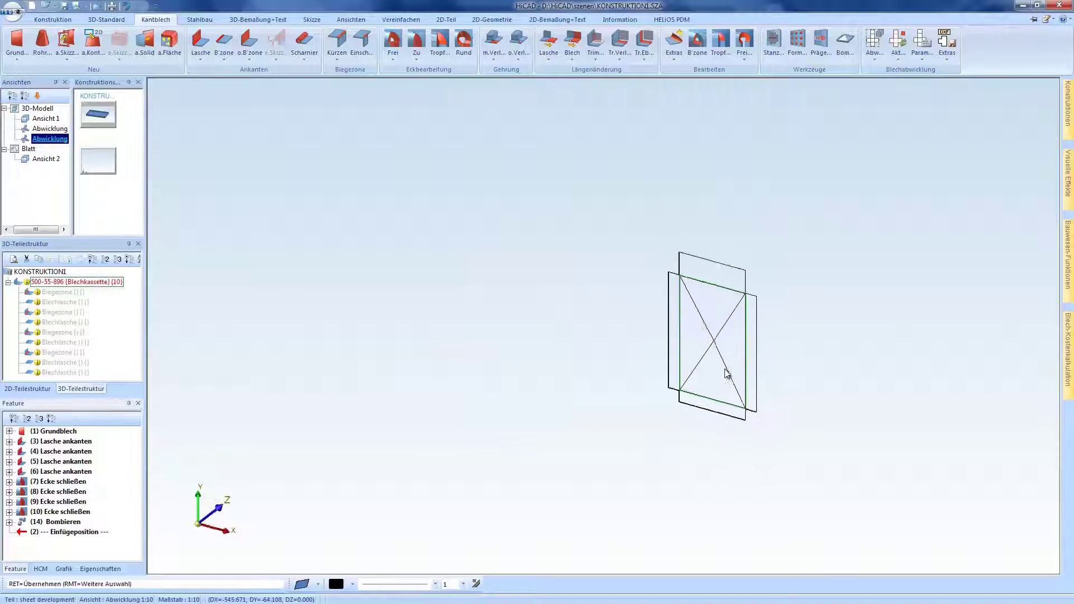
scroll(682, 395, "up", 5)
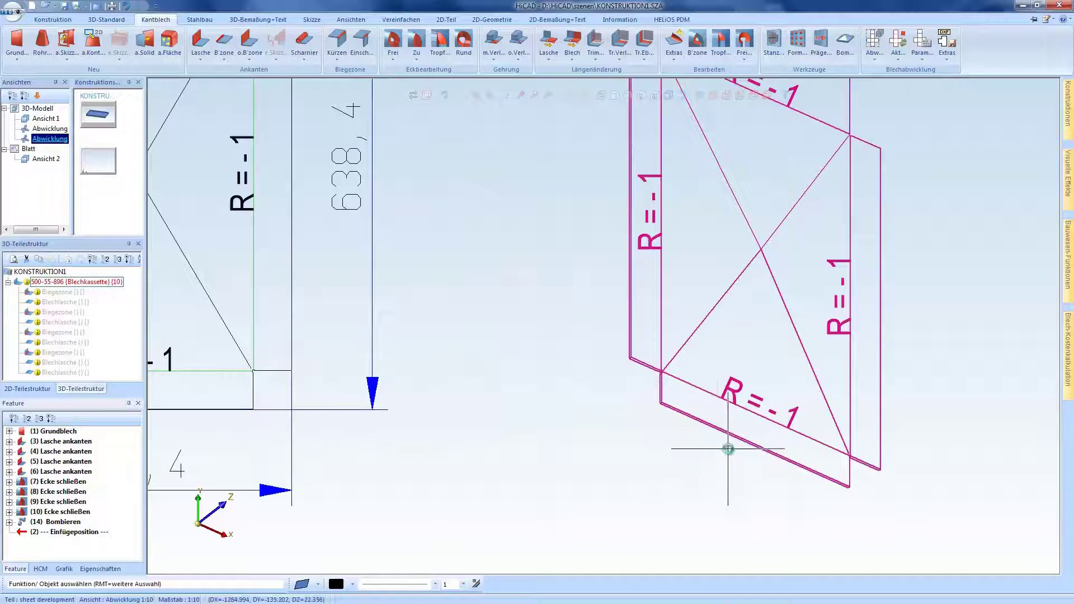
right_click(606, 407)
left_click(646, 428)
Transform the right development view into its flat target position (Ansicht in Sollage transformieren 3D)
scroll(692, 448, "down", 5)
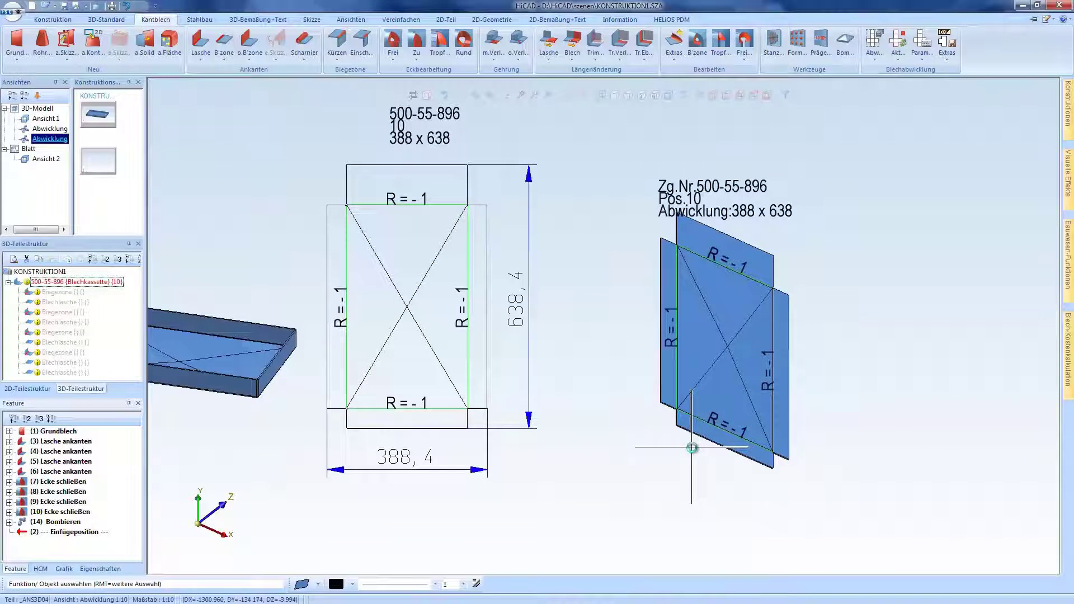
scroll(750, 361, "down", 2)
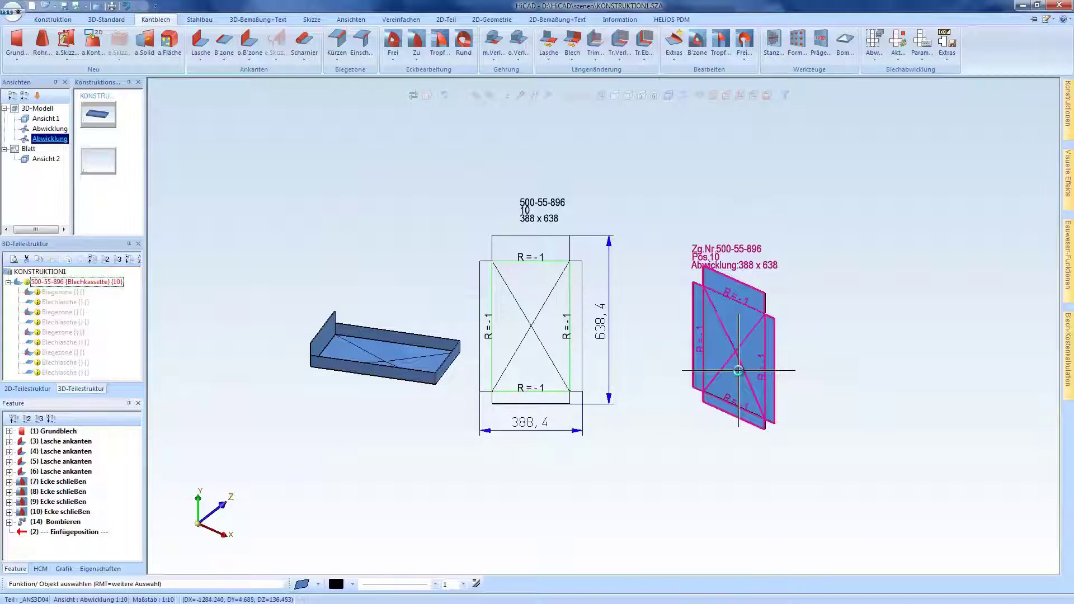
scroll(739, 371, "up", 2)
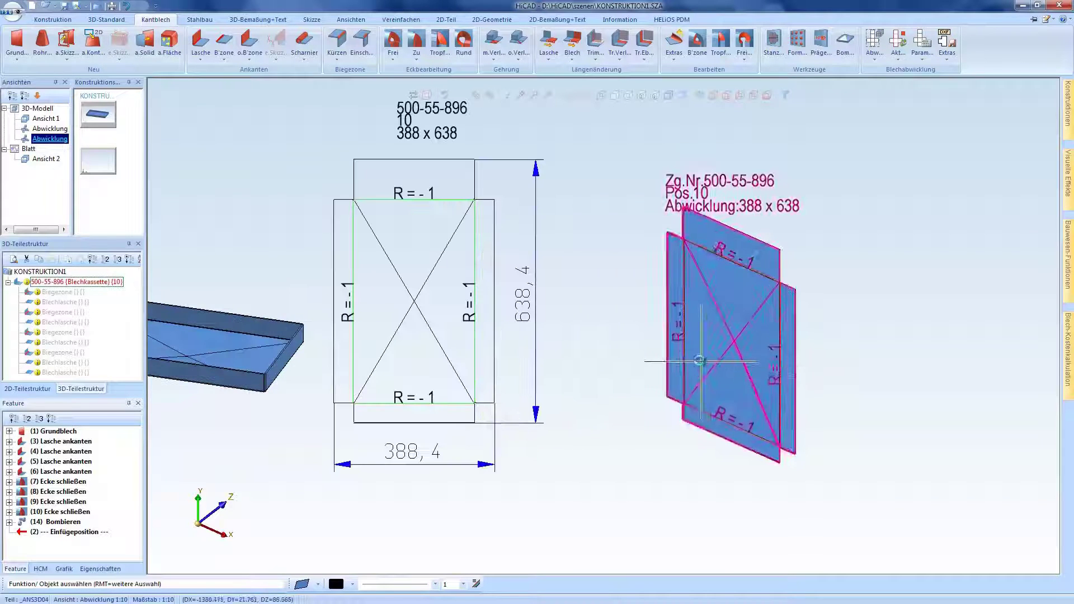
right_click(656, 331)
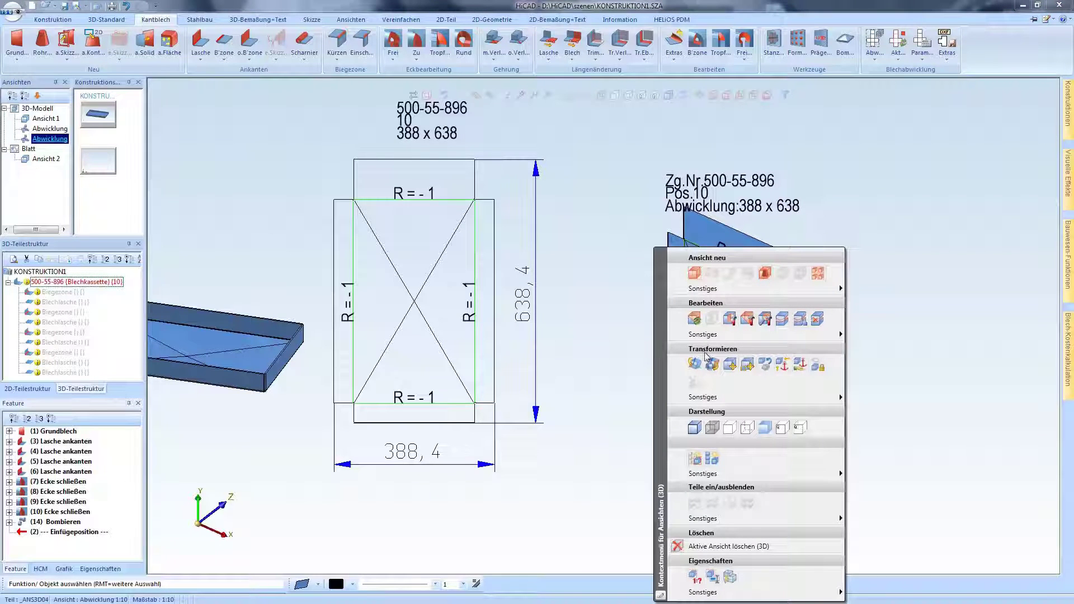
left_click(785, 372)
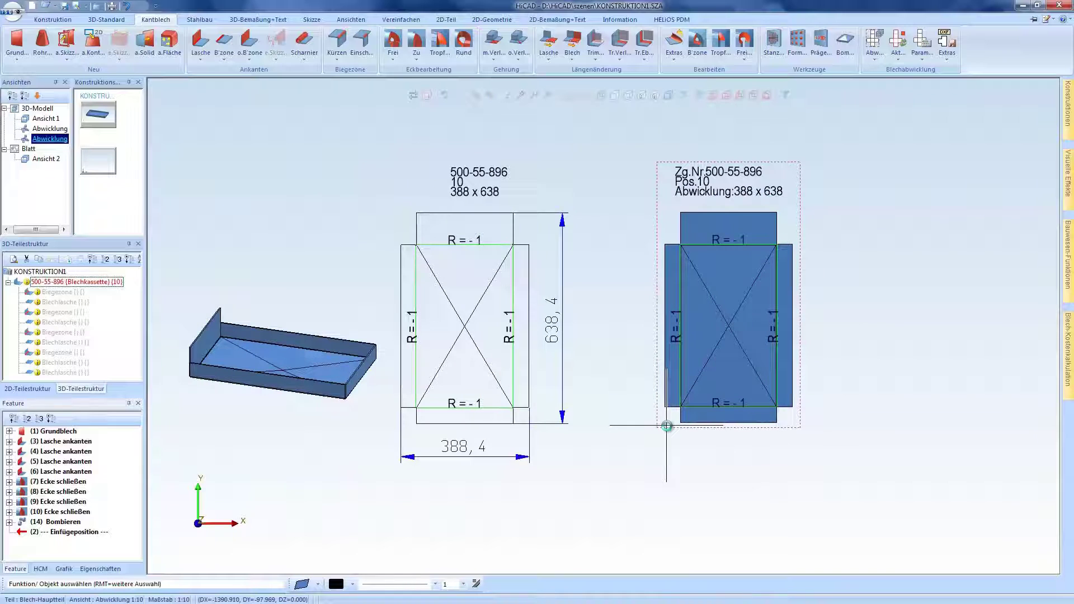
In Konfiguration under Visualisierung > Ansichten, set automatic locking of new development views to Arretieren
left_click(1046, 19)
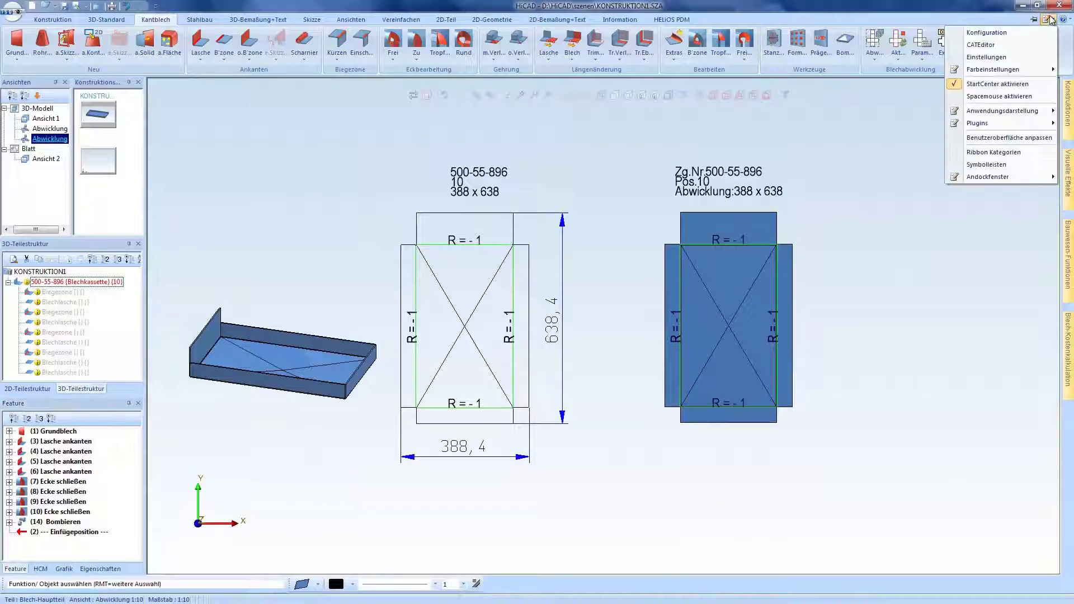
left_click(988, 32)
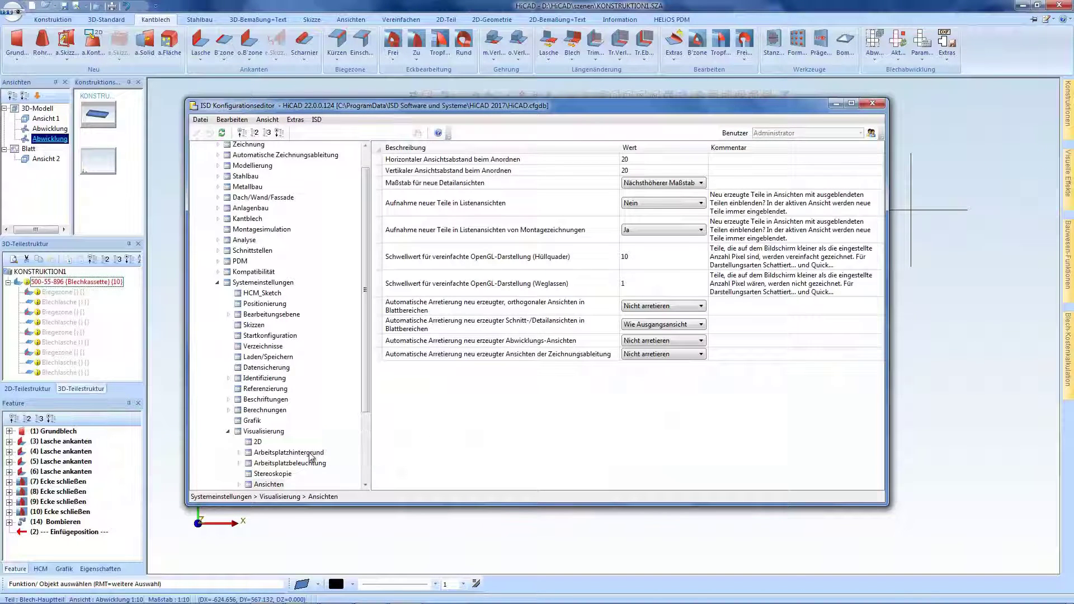
scroll(369, 427, "down", 3)
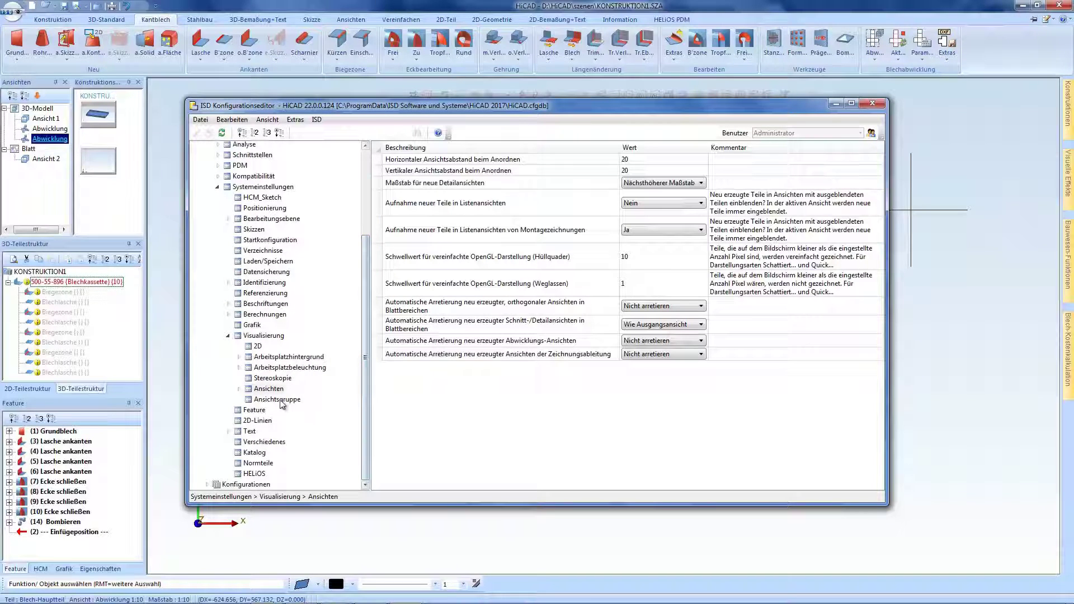
left_click(261, 392)
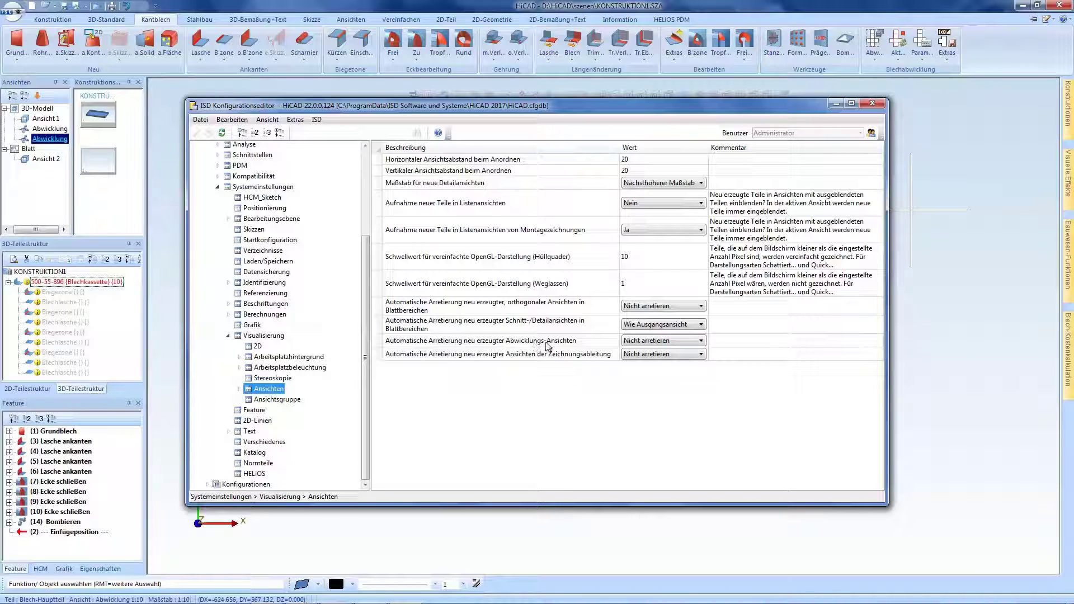
left_click(640, 342)
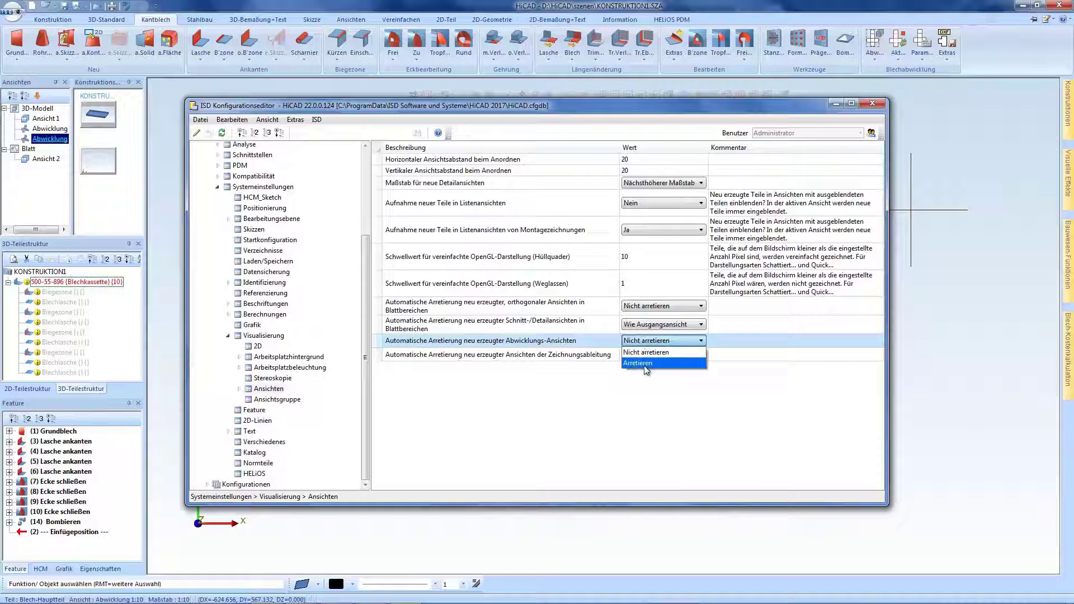
left_click(641, 363)
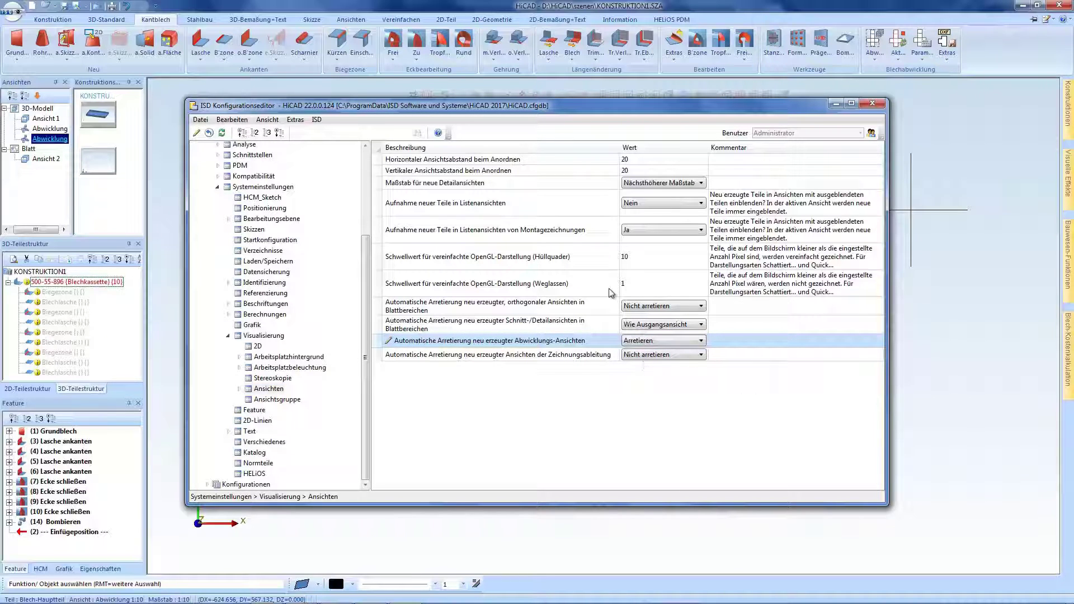
Create a third sheet development from a tray edge, placed right of the other two
left_click(872, 103)
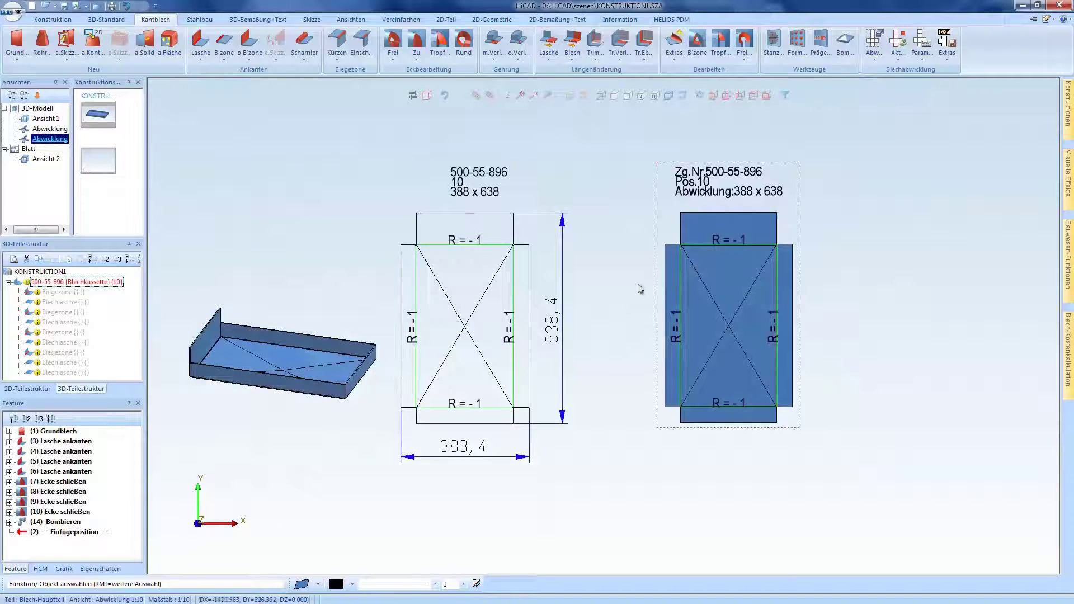
left_click(875, 40)
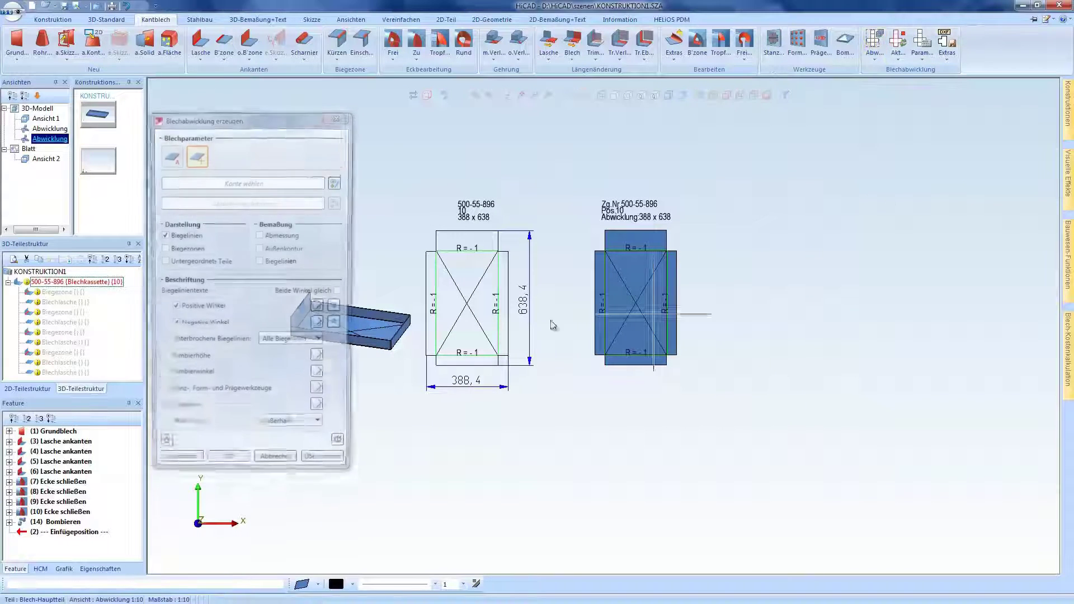
scroll(406, 329, "up", 3)
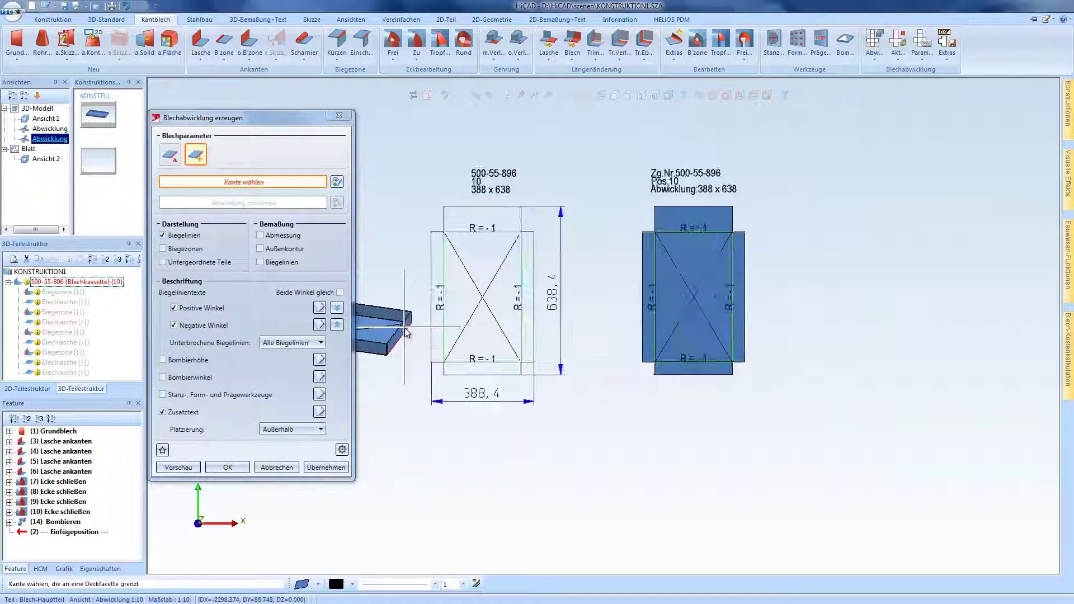
left_click(400, 323)
scroll(401, 323, "down", 3)
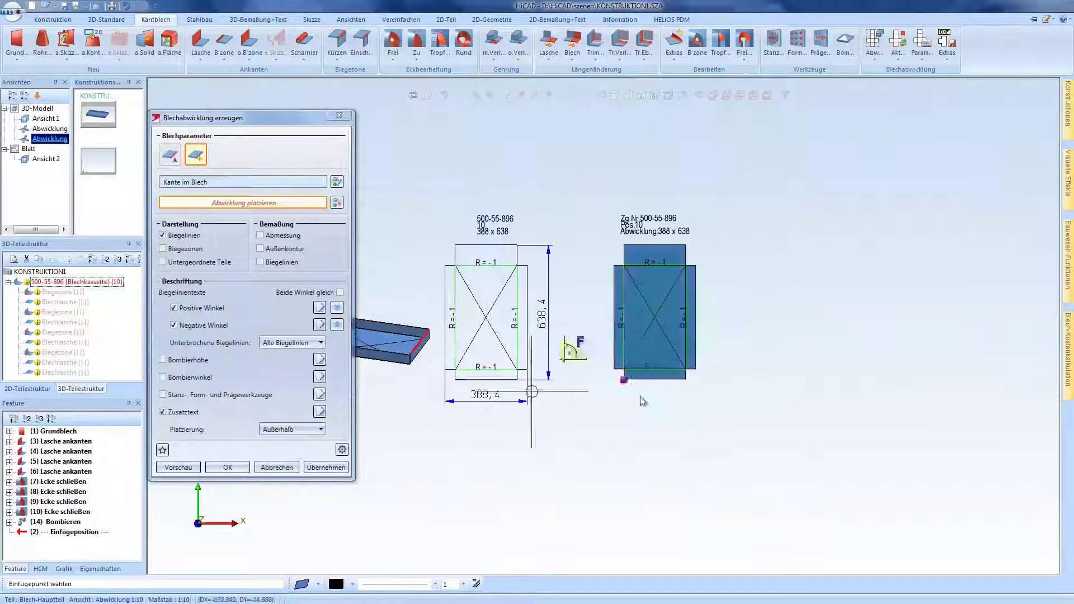
left_click(765, 373)
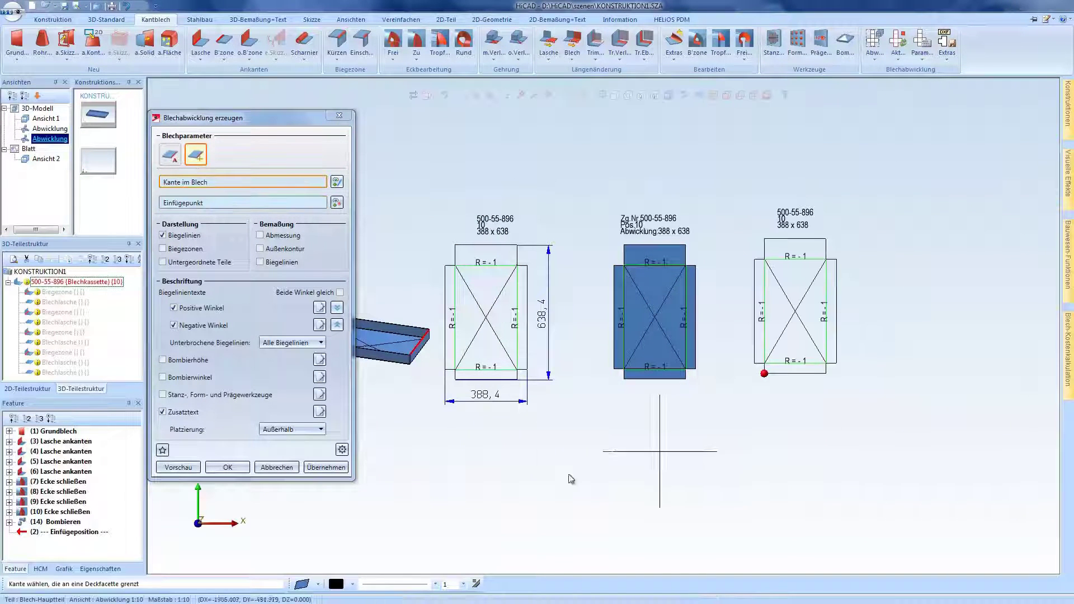
left_click(228, 467)
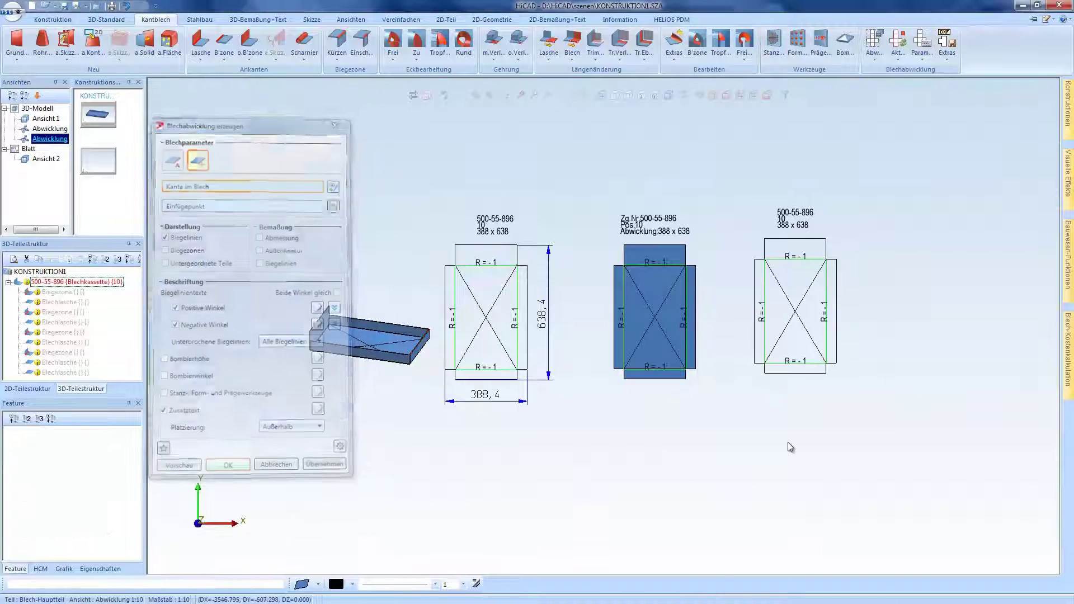
Check the new development view lies flat at 388 x 638, then return to the full sheet
scroll(794, 374, "up", 1)
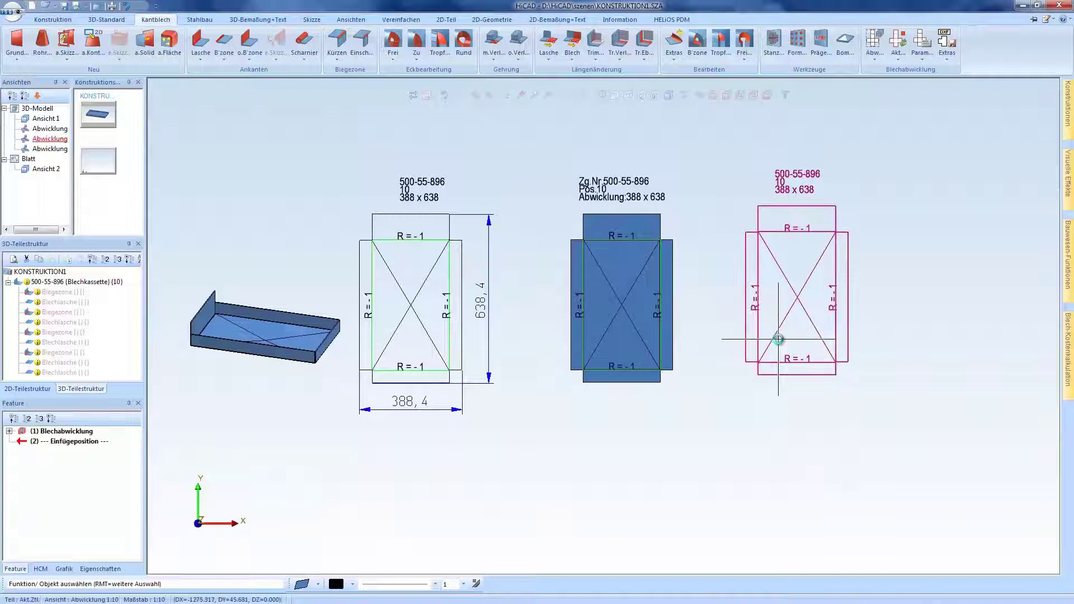
left_click(778, 339)
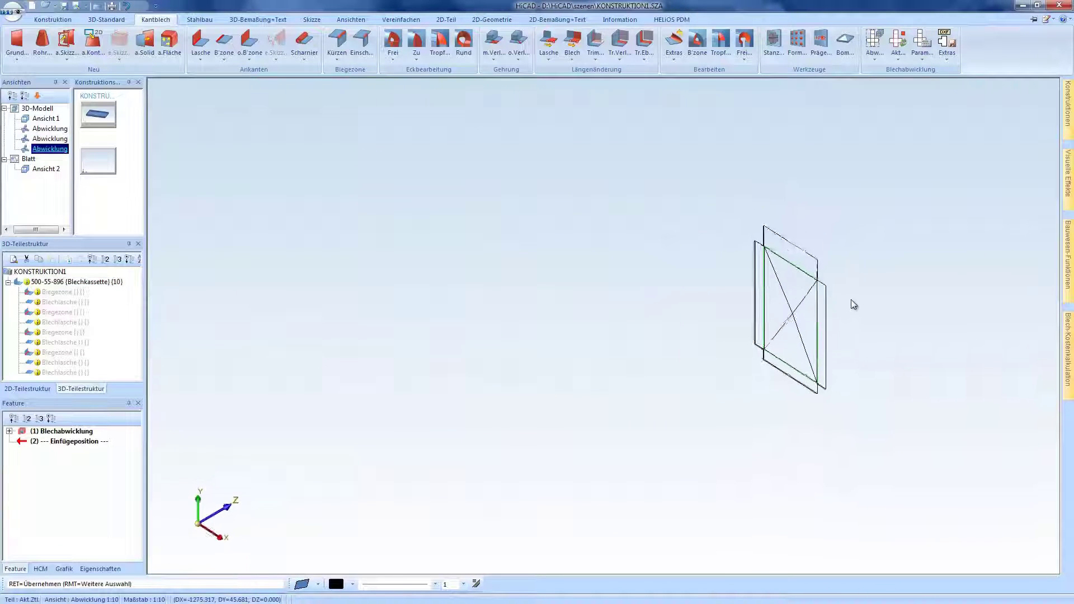
key("Return")
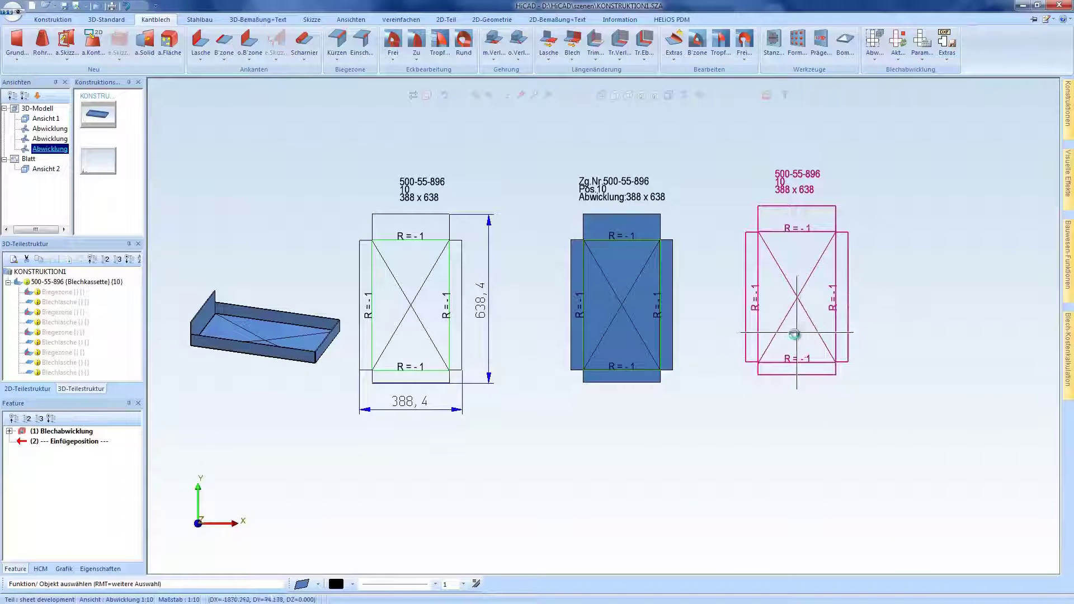
left_click(789, 342)
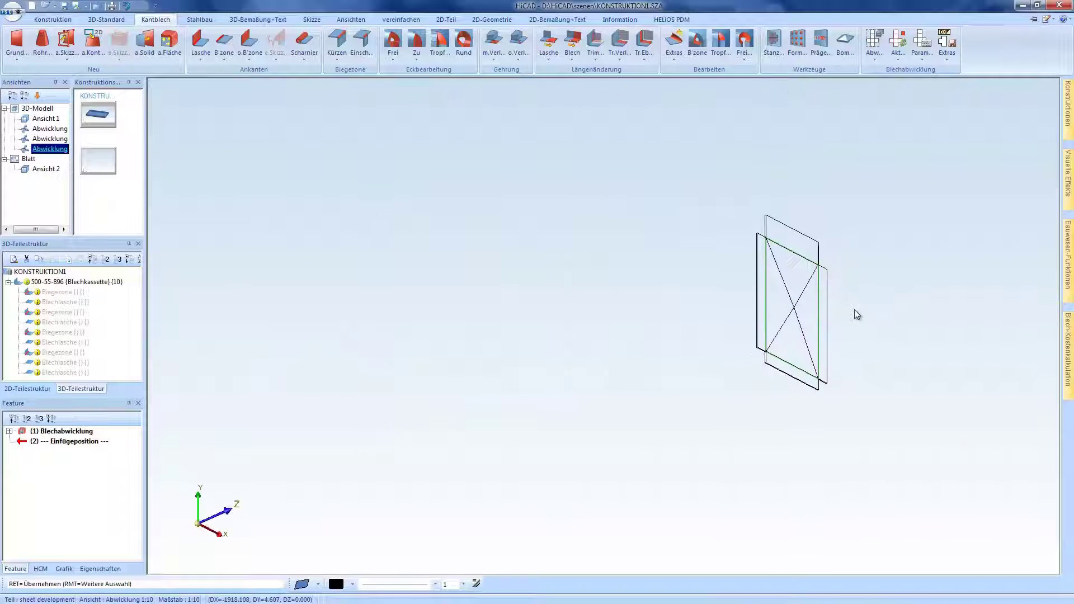
key("Return")
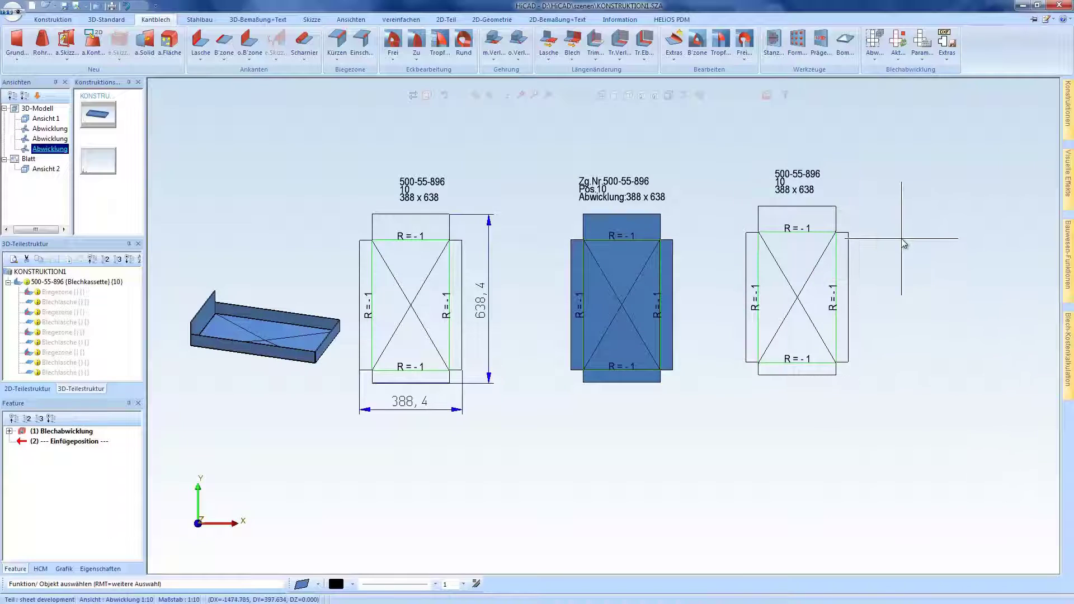